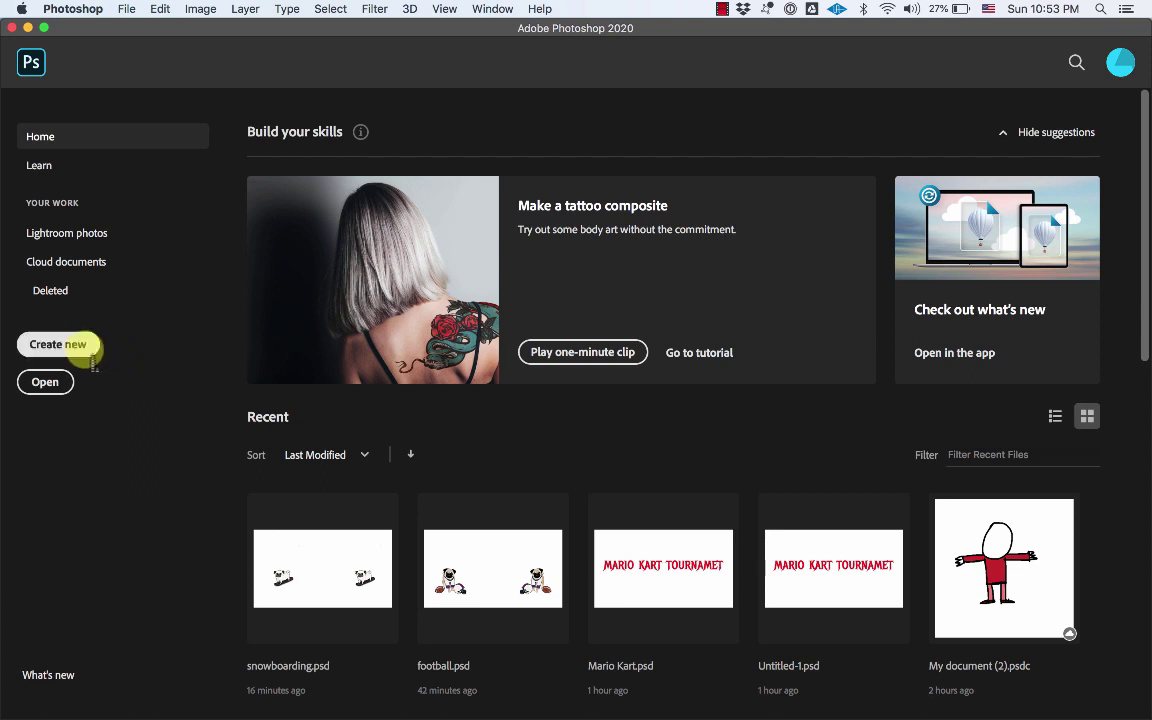
Create a new document from the Default Photoshop Size photo preset, 7 x 5 in at 300 ppi, with transparent background contents
{"action": "left_click", "coordinate": [82, 346]}
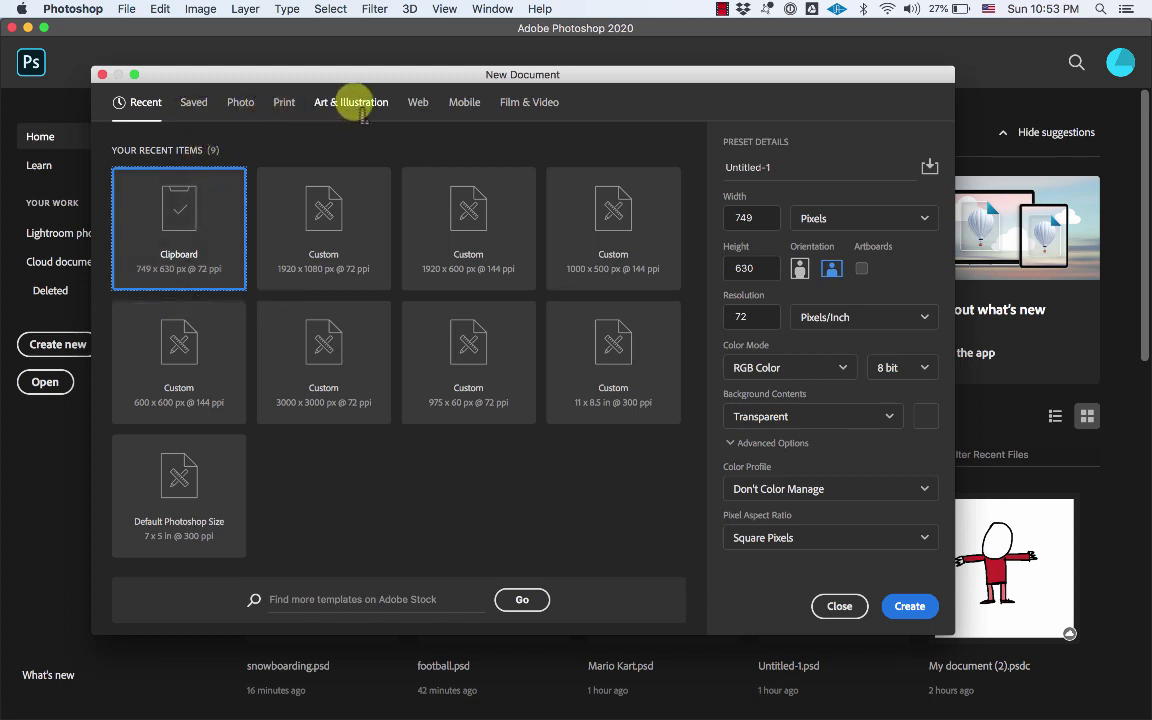
{"action": "left_click", "coordinate": [240, 102]}
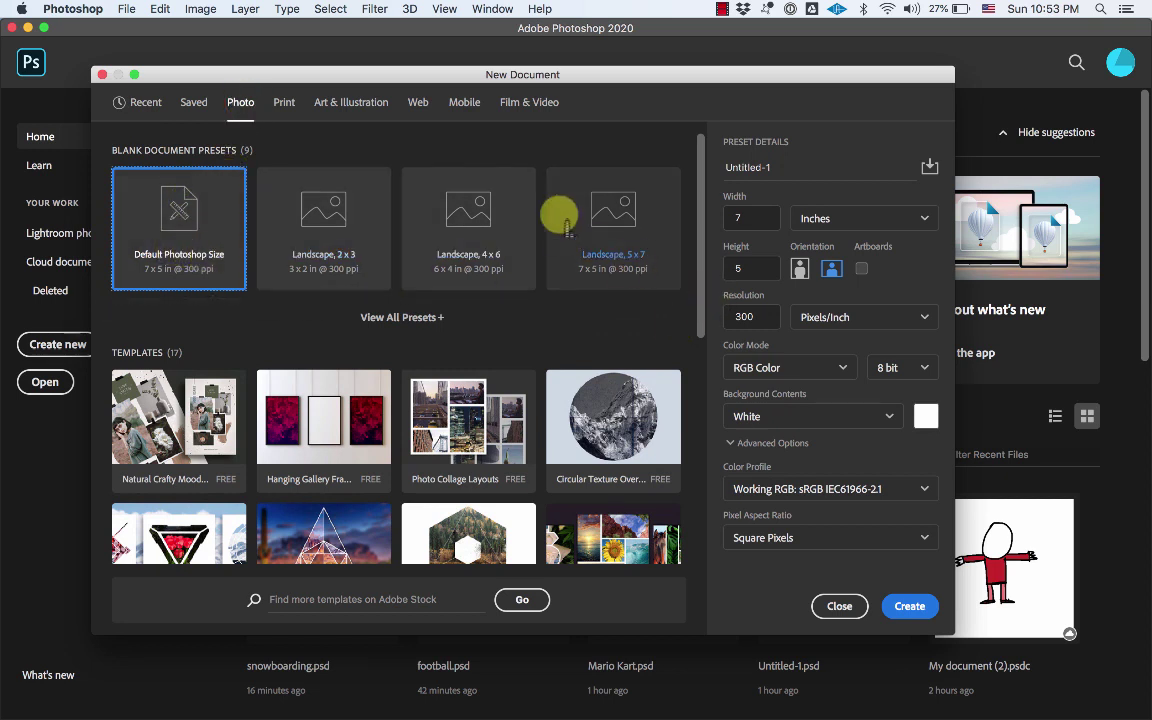
{"action": "left_click", "coordinate": [767, 417]}
{"action": "left_click", "coordinate": [761, 533]}
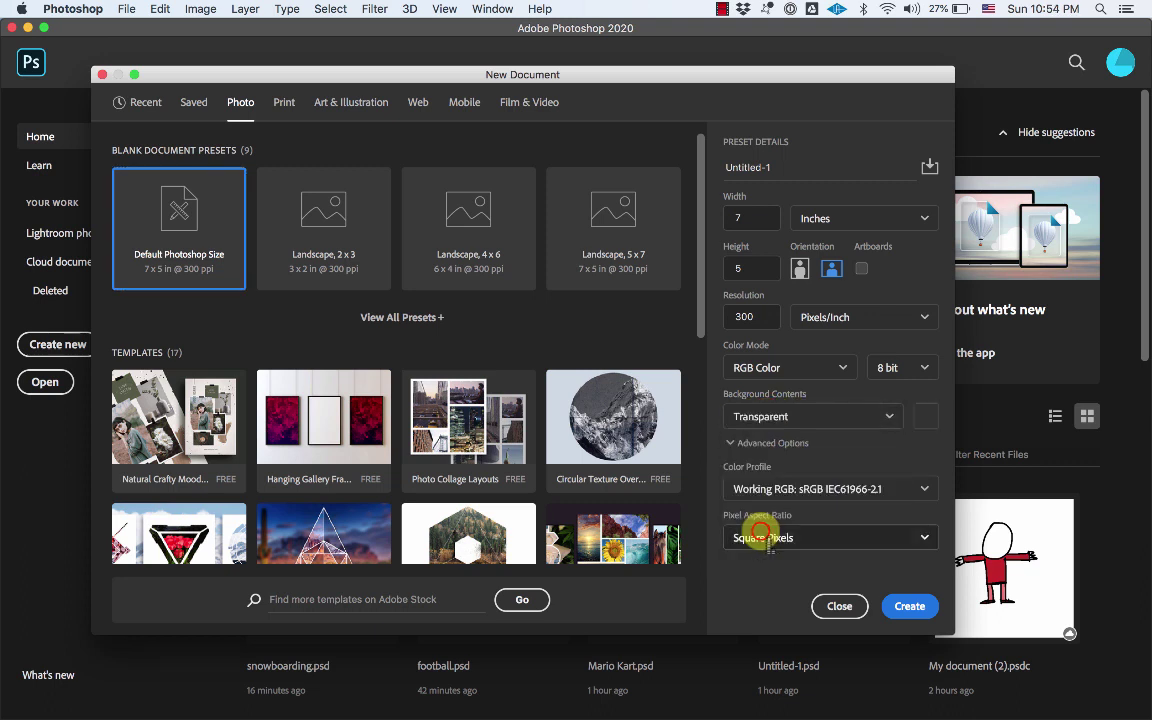
{"action": "left_click", "coordinate": [910, 605]}
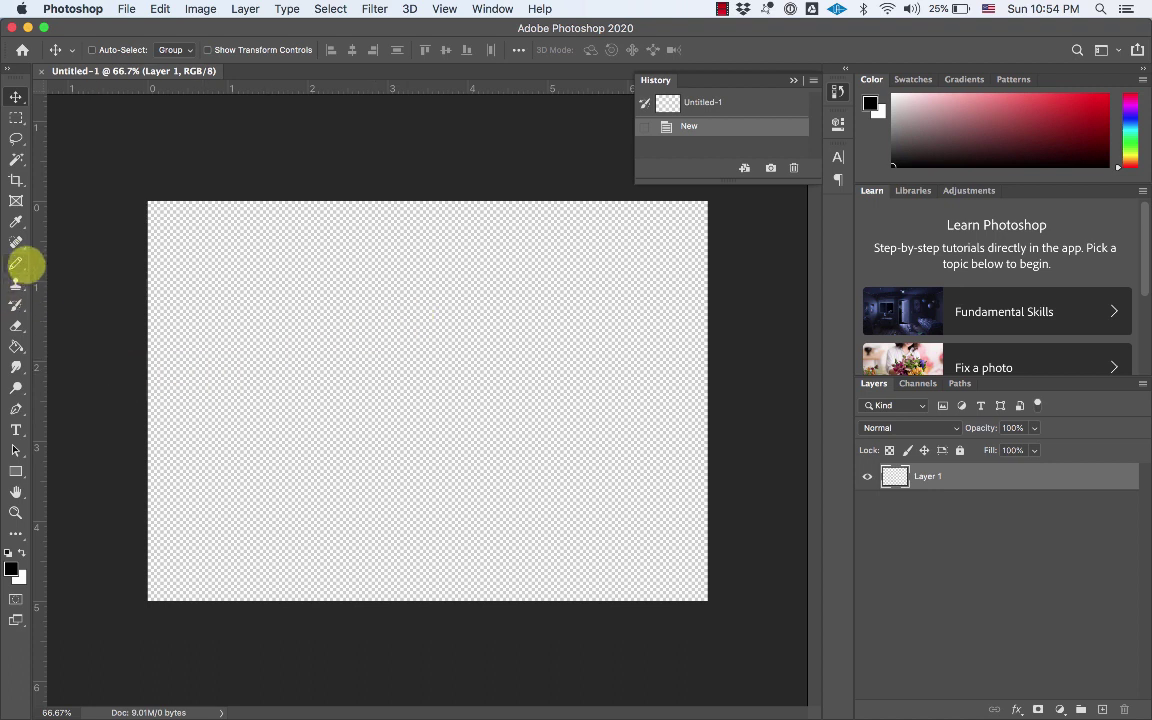
Paint a winding soft-edged black stroke across the middle of the canvas with the Brush tool
{"action": "left_click", "coordinate": [16, 264]}
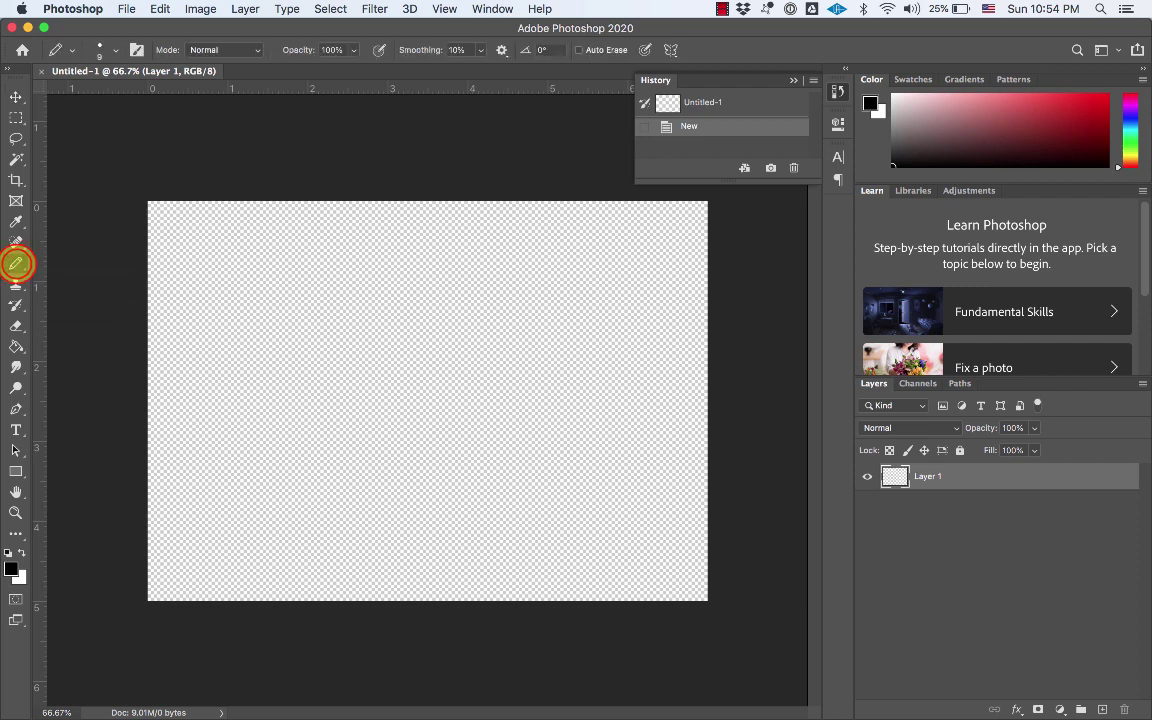
{"action": "left_click_drag", "start_coordinate": [16, 264], "coordinate": [76, 261]}
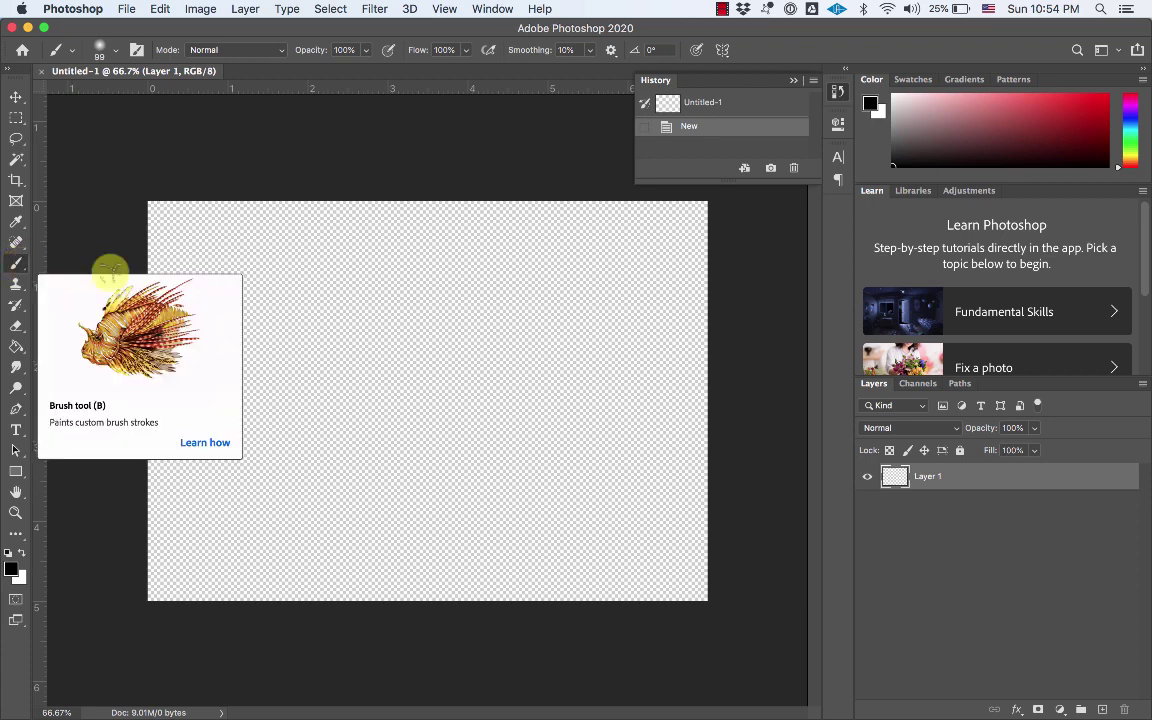
{"action": "mouse_move", "coordinate": [314, 321]}
{"action": "left_mouse_down"}
{"action": "mouse_move", "coordinate": [382, 437]}
{"action": "mouse_move", "coordinate": [430, 373]}
{"action": "mouse_move", "coordinate": [482, 376]}
{"action": "mouse_move", "coordinate": [452, 474]}
{"action": "mouse_move", "coordinate": [336, 531]}
{"action": "mouse_move", "coordinate": [577, 511]}
{"action": "mouse_move", "coordinate": [564, 501]}
{"action": "mouse_move", "coordinate": [564, 457]}
{"action": "mouse_move", "coordinate": [577, 443]}
{"action": "mouse_move", "coordinate": [557, 418]}
{"action": "left_mouse_up"}
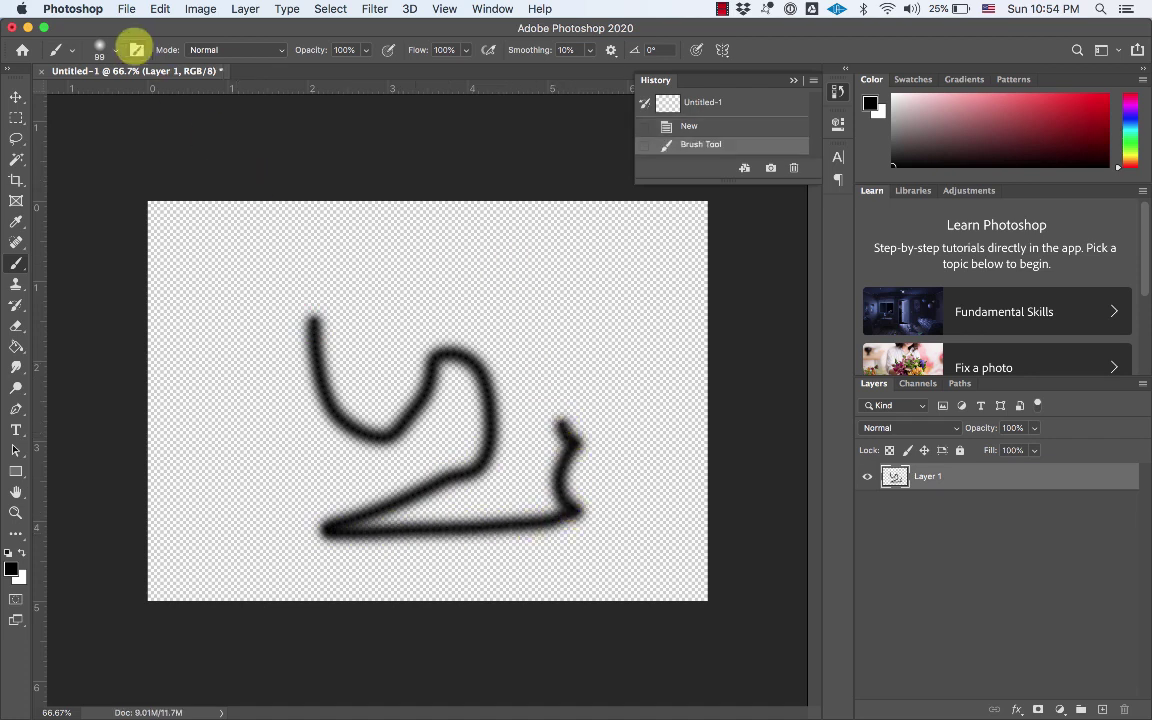
Set the brush hardness to 100% and paint a winding hard-edged black stroke over the soft one
{"action": "left_click", "coordinate": [116, 50]}
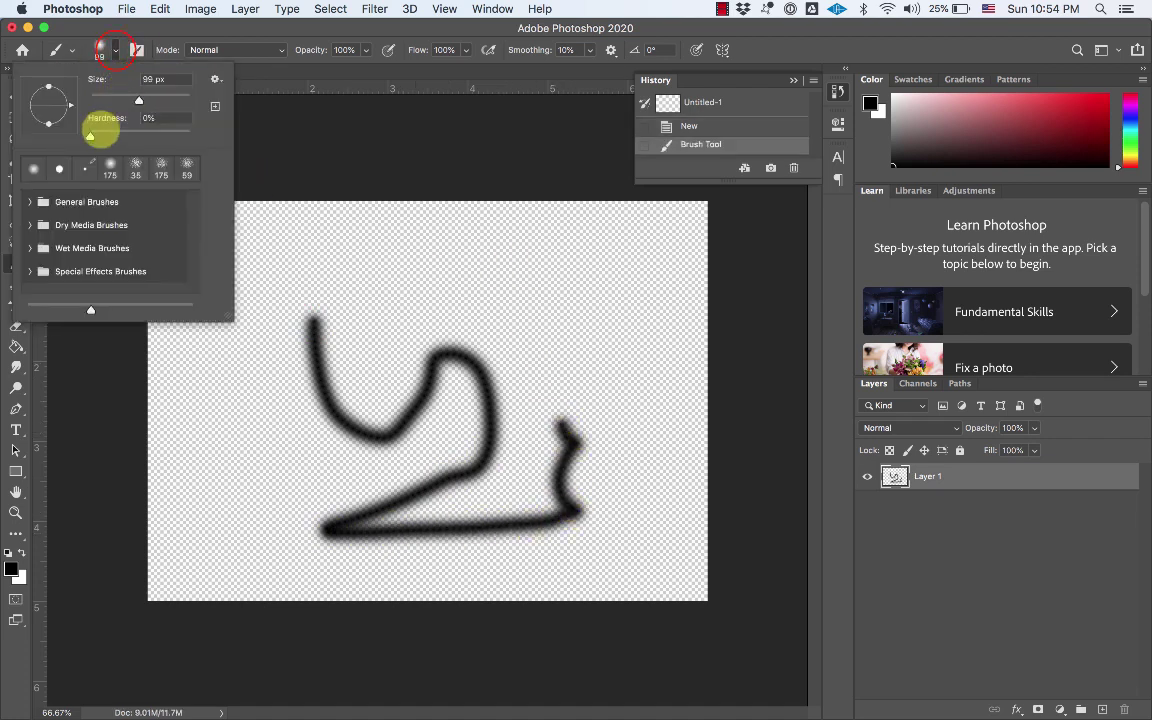
{"action": "left_click_drag", "start_coordinate": [90, 136], "coordinate": [198, 133]}
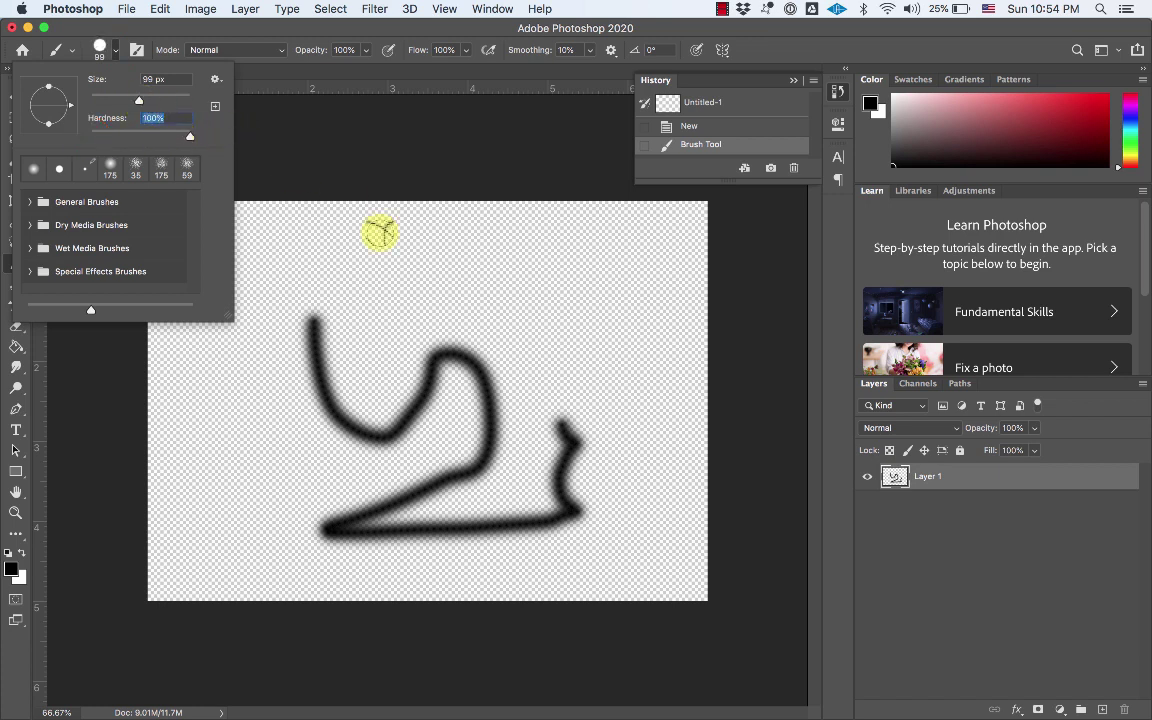
{"action": "left_click", "coordinate": [387, 267]}
{"action": "mouse_move", "coordinate": [387, 267]}
{"action": "left_mouse_down"}
{"action": "mouse_move", "coordinate": [527, 270]}
{"action": "mouse_move", "coordinate": [550, 324]}
{"action": "mouse_move", "coordinate": [375, 332]}
{"action": "mouse_move", "coordinate": [378, 399]}
{"action": "mouse_move", "coordinate": [459, 460]}
{"action": "mouse_move", "coordinate": [545, 464]}
{"action": "mouse_move", "coordinate": [467, 507]}
{"action": "mouse_move", "coordinate": [327, 471]}
{"action": "left_mouse_up"}
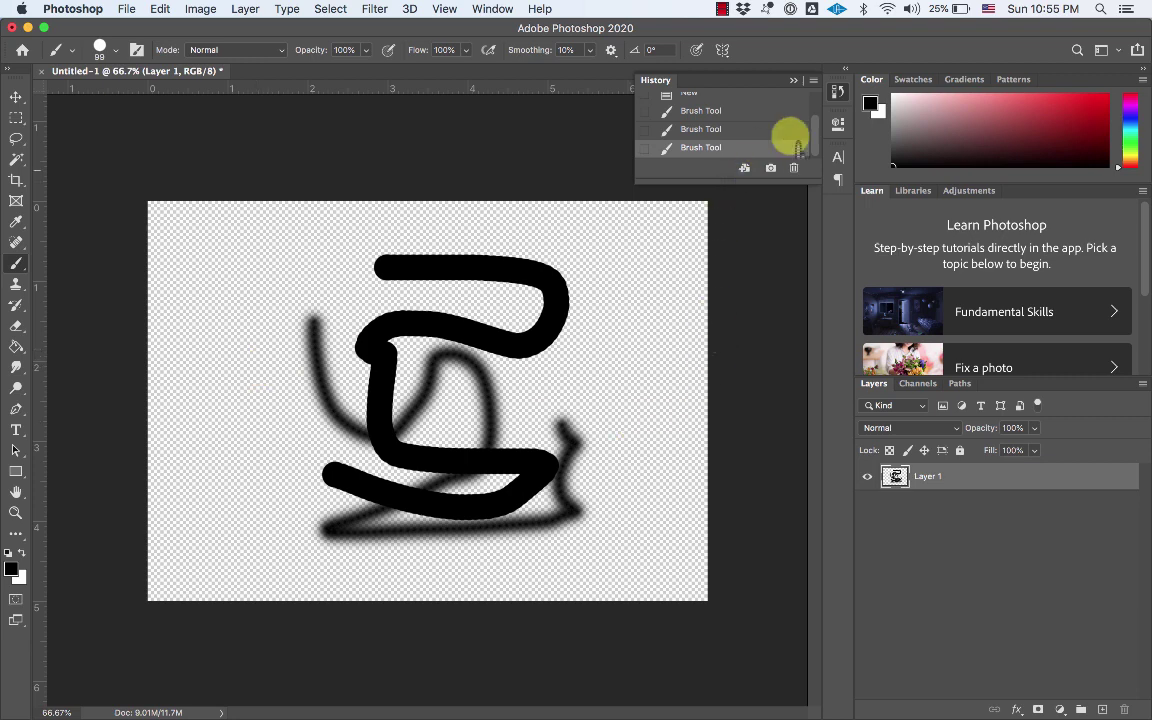
Revert the document through its history to the New state, removing all brush strokes, and collapse the history
{"action": "left_click", "coordinate": [838, 91]}
{"action": "left_click", "coordinate": [836, 91]}
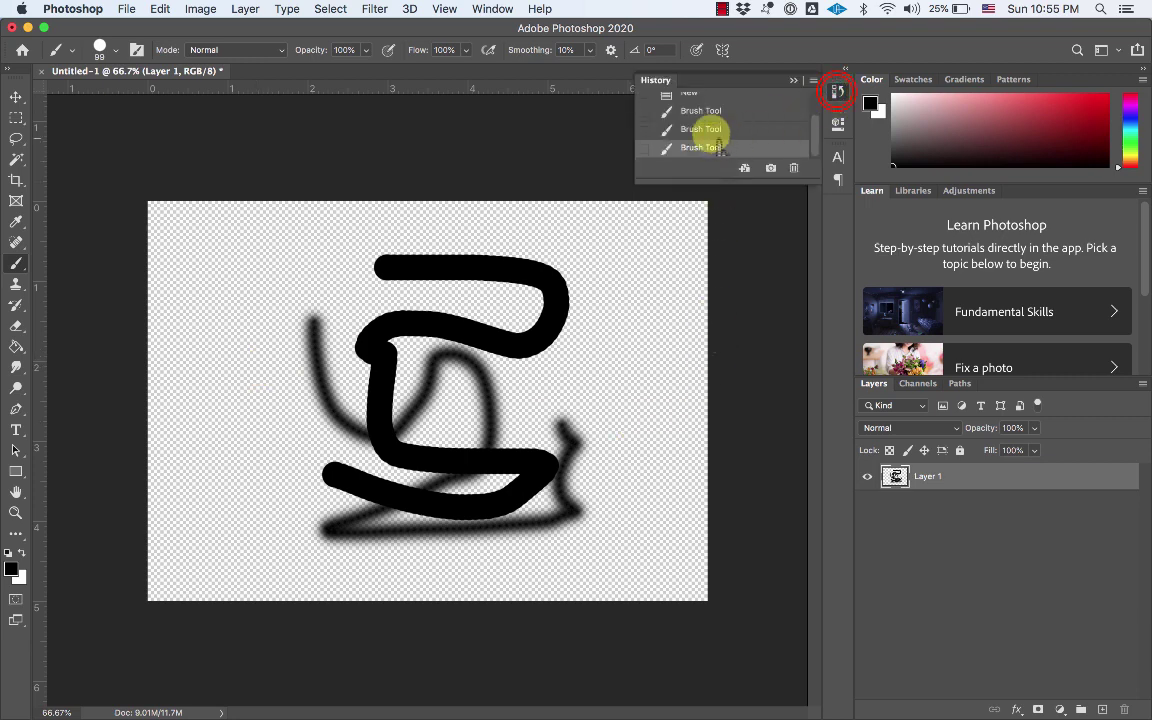
{"action": "left_click", "coordinate": [710, 129]}
{"action": "left_click", "coordinate": [710, 112]}
{"action": "scroll", "coordinate": [710, 113], "scroll_direction": "up", "scroll_amount": 2}
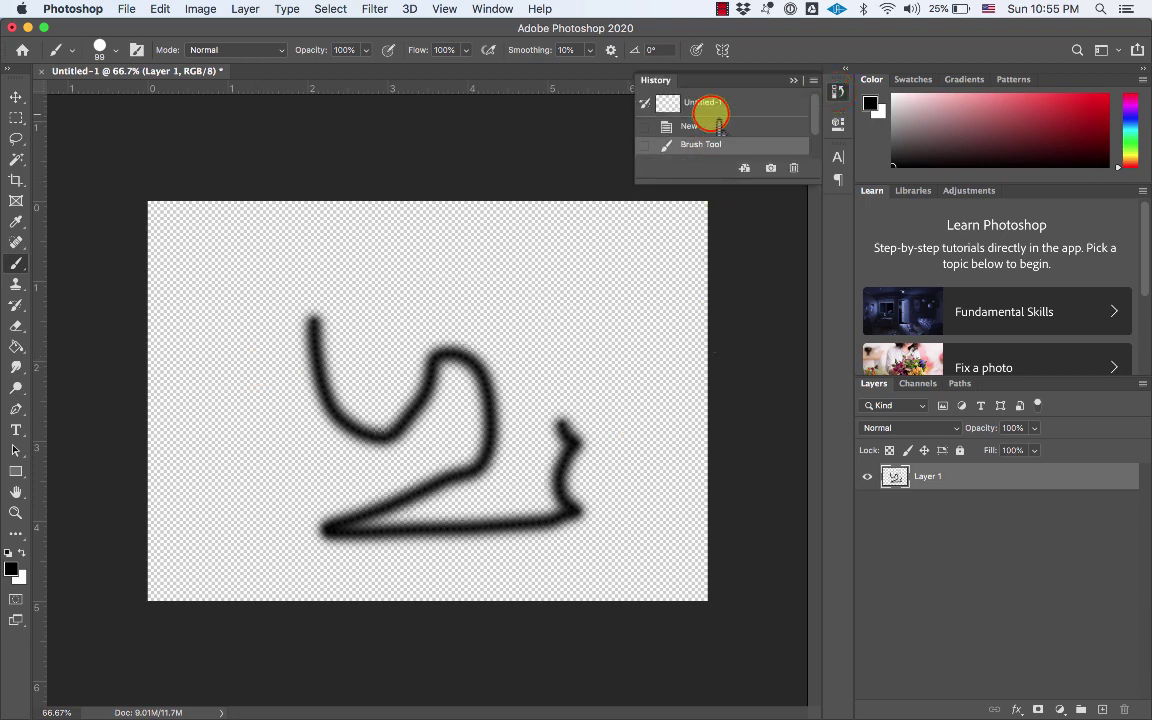
{"action": "left_click", "coordinate": [706, 127]}
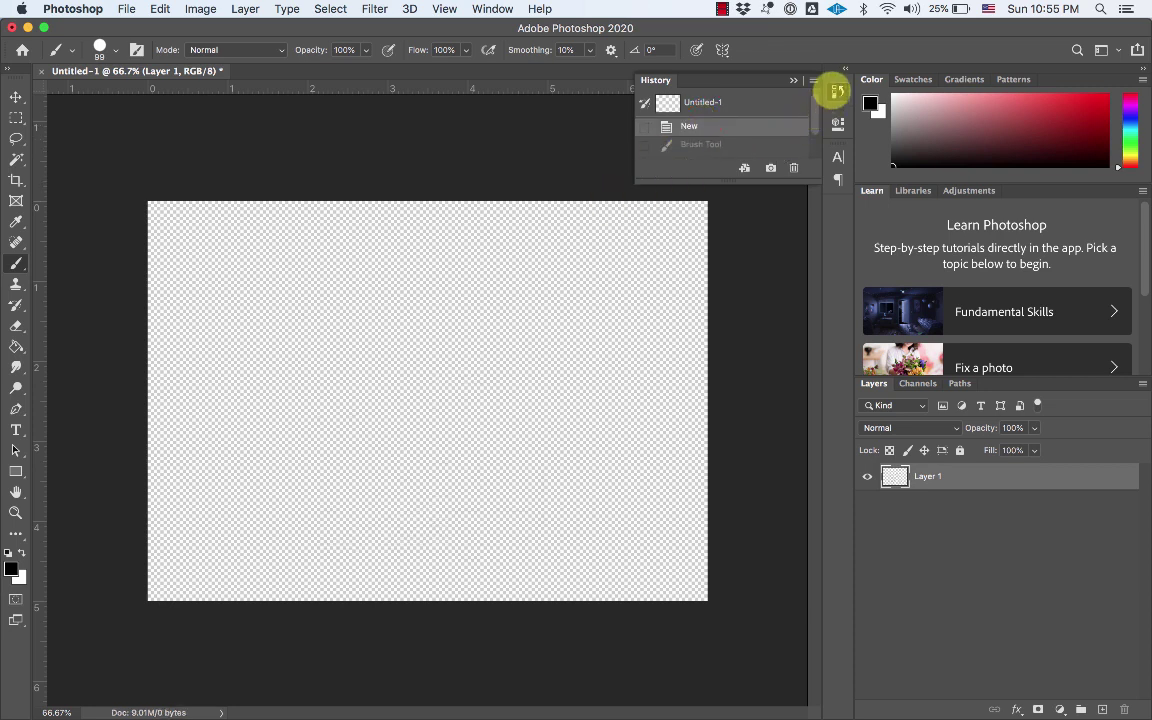
{"action": "left_click", "coordinate": [836, 88]}
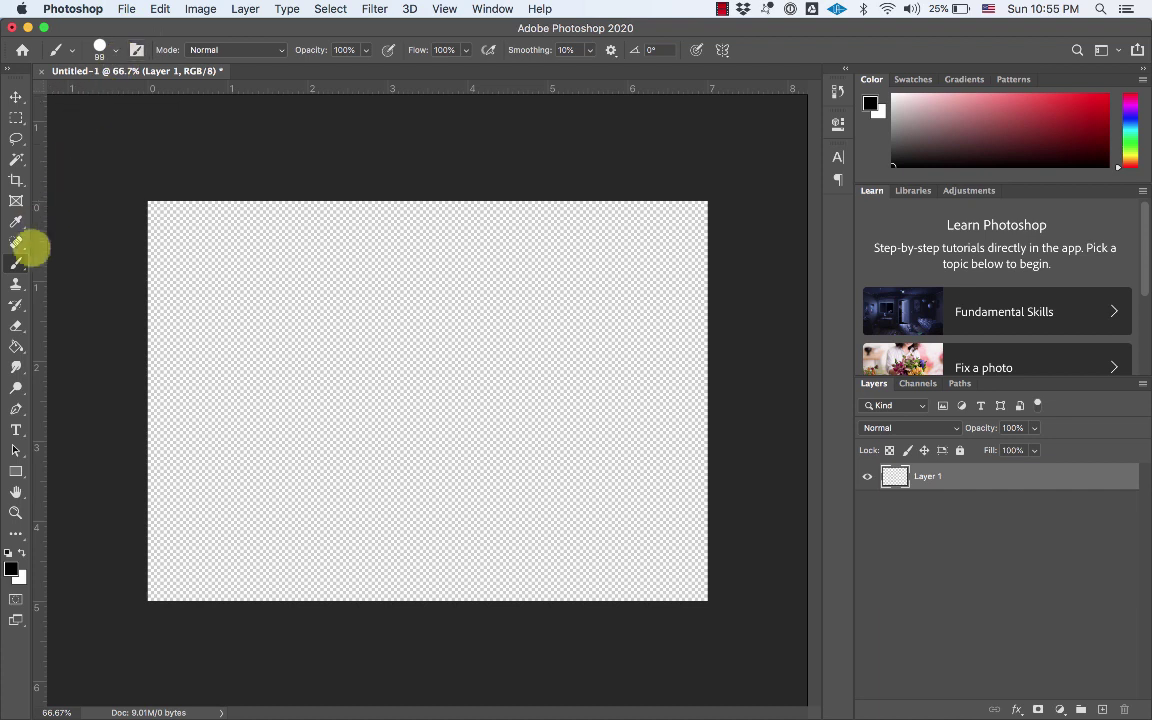
Switch to the Pencil tool, try a short vertical stroke at 12 px, and undo it
{"action": "left_click_drag", "start_coordinate": [16, 262], "coordinate": [76, 278]}
{"action": "left_click", "coordinate": [116, 49]}
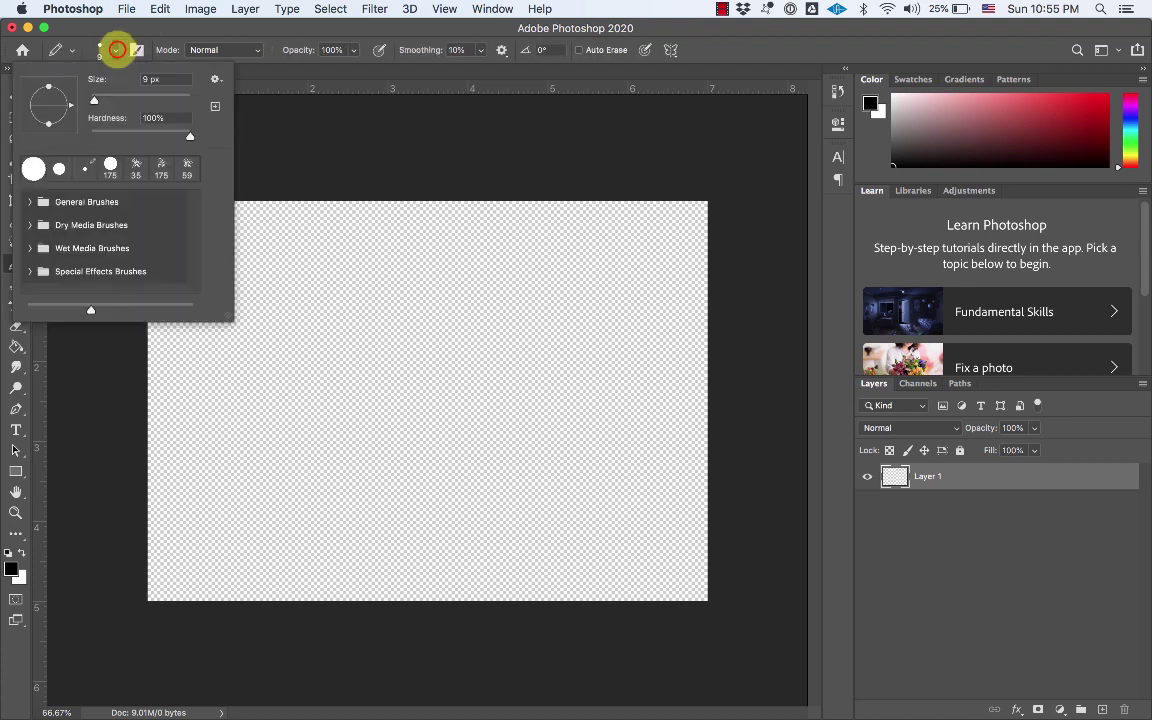
{"action": "left_click_drag", "start_coordinate": [93, 100], "coordinate": [97, 100]}
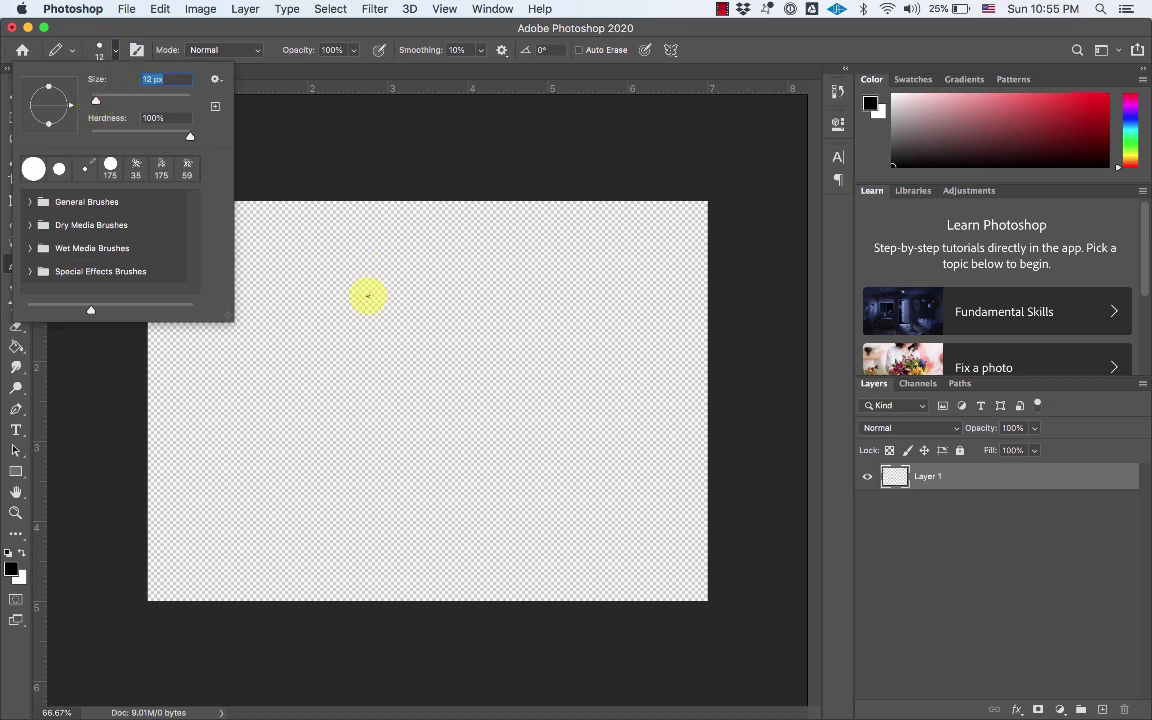
{"action": "left_click_drag", "start_coordinate": [362, 302], "coordinate": [358, 376]}
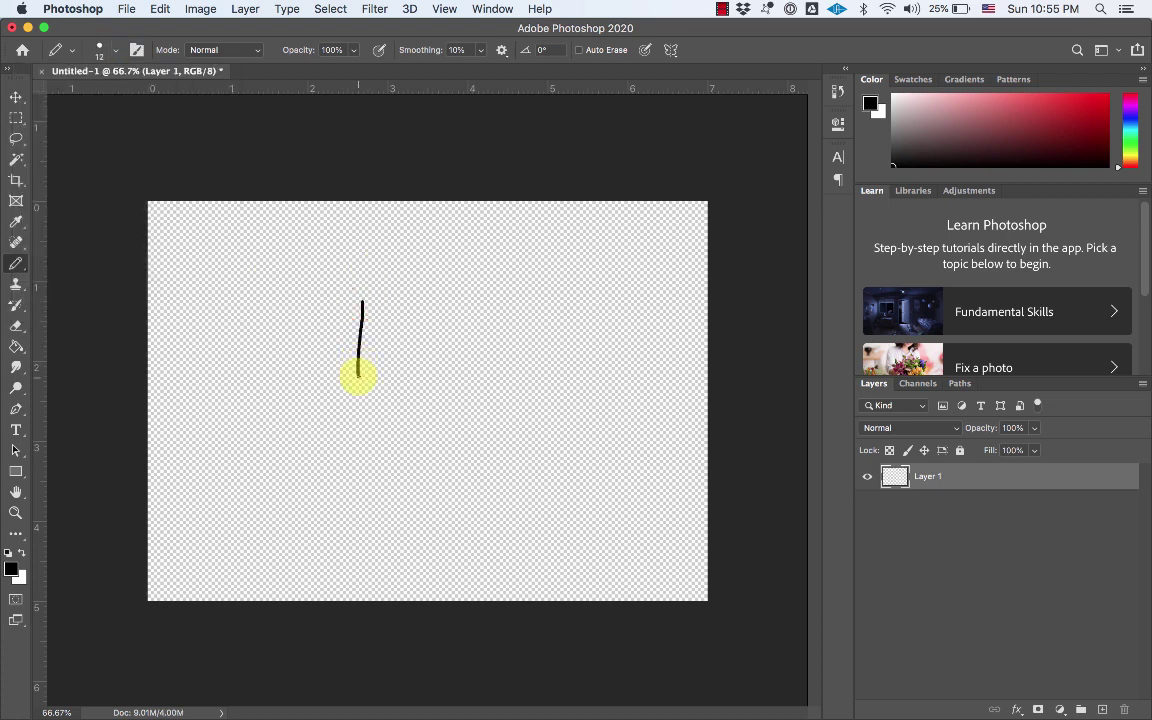
{"action": "key", "text": "super+z"}
Set the pencil size to 17 px and draw a black face outline with two eyes, a nose and a straight mouth
{"action": "left_click", "coordinate": [116, 51]}
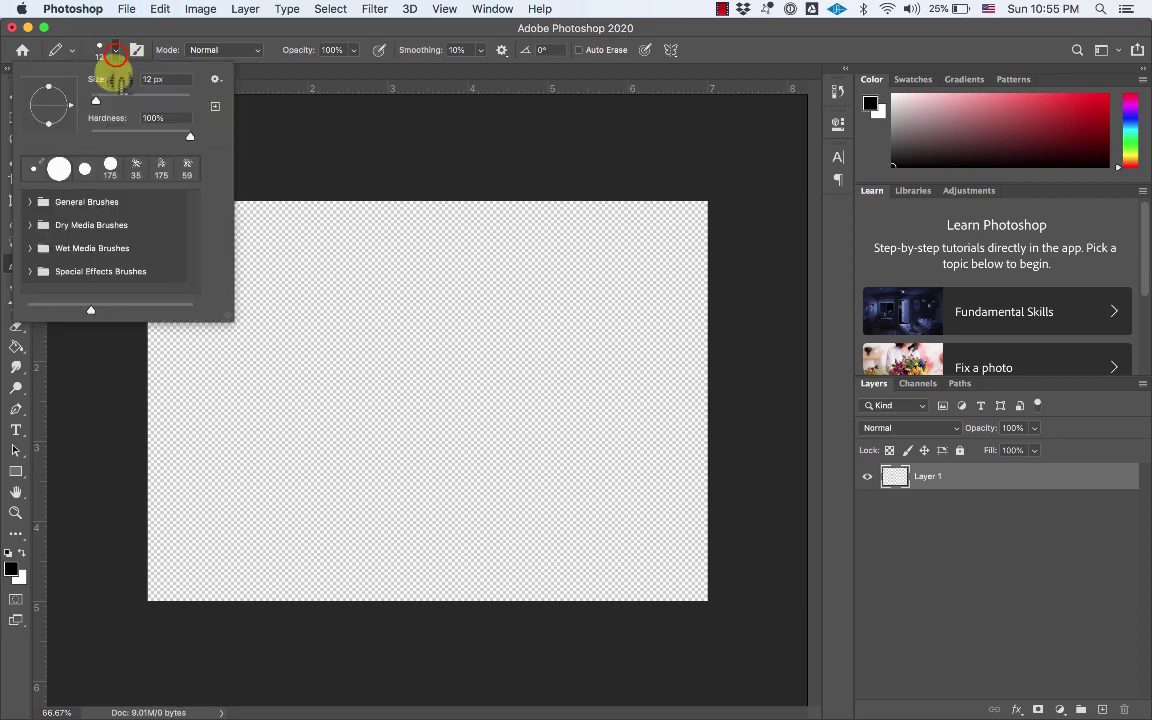
{"action": "left_click_drag", "start_coordinate": [96, 101], "coordinate": [98, 100]}
{"action": "left_click", "coordinate": [349, 307]}
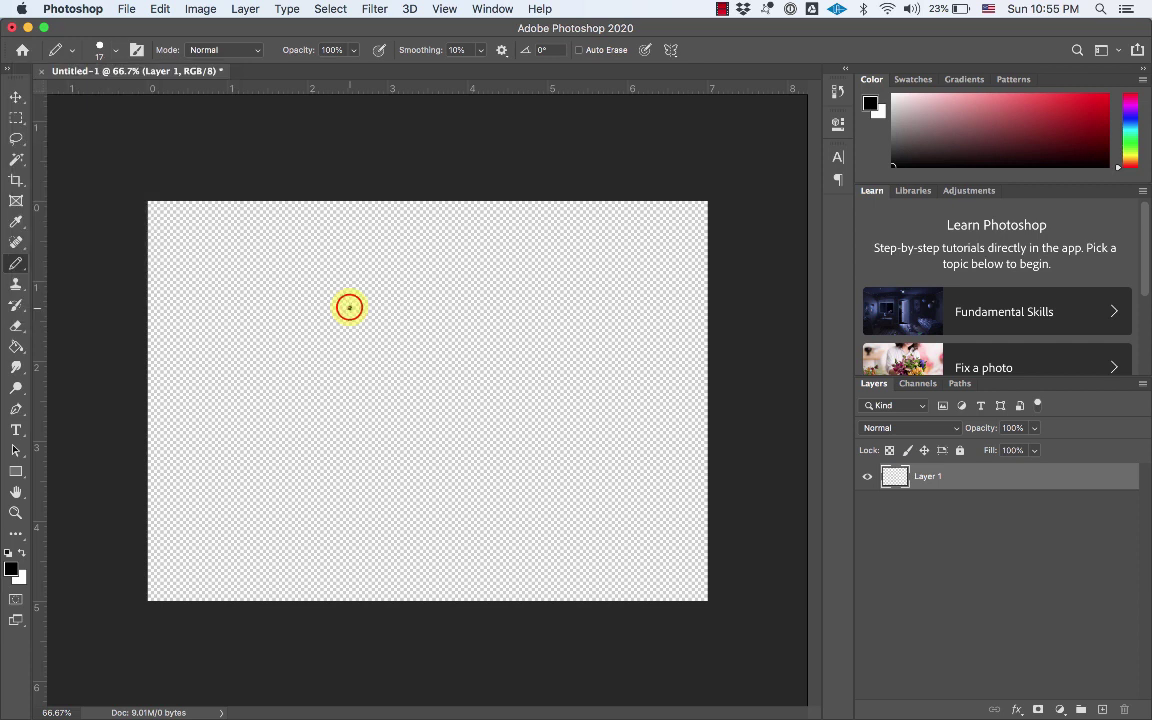
{"action": "left_click", "coordinate": [349, 307]}
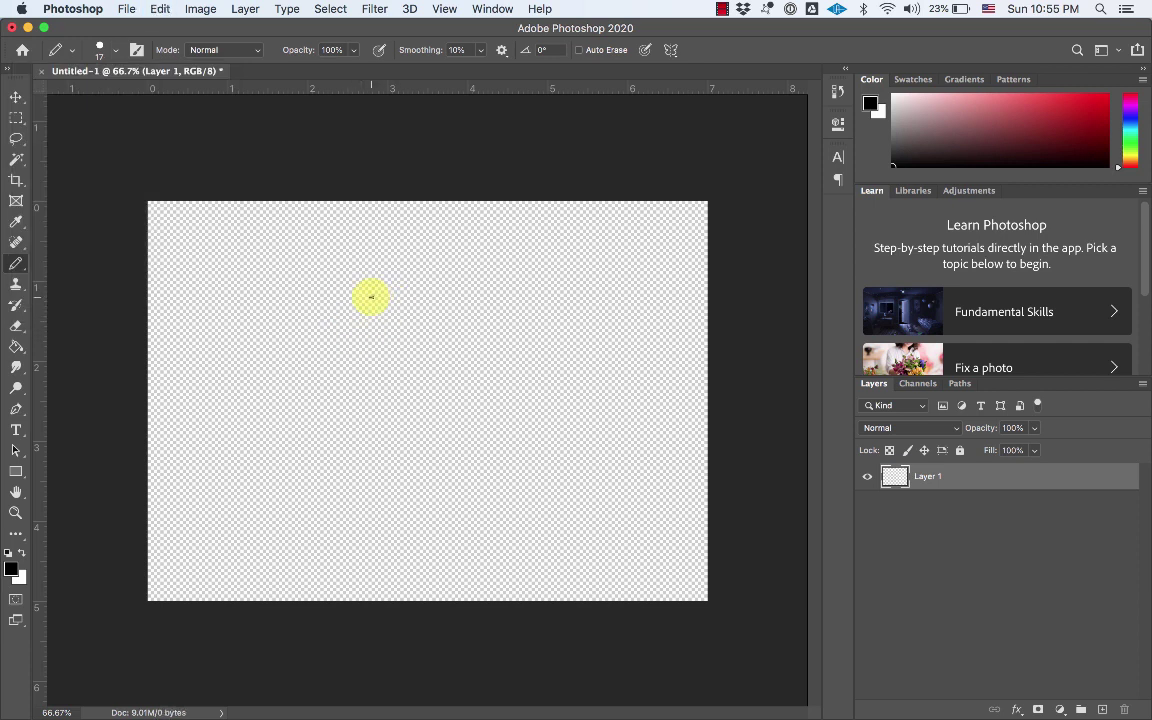
{"action": "mouse_move", "coordinate": [364, 290]}
{"action": "left_mouse_down"}
{"action": "mouse_move", "coordinate": [365, 357]}
{"action": "mouse_move", "coordinate": [412, 370]}
{"action": "mouse_move", "coordinate": [439, 318]}
{"action": "left_mouse_up"}
{"action": "mouse_move", "coordinate": [364, 295]}
{"action": "left_mouse_down"}
{"action": "mouse_move", "coordinate": [378, 317]}
{"action": "mouse_move", "coordinate": [411, 316]}
{"action": "mouse_move", "coordinate": [407, 327]}
{"action": "left_mouse_up"}
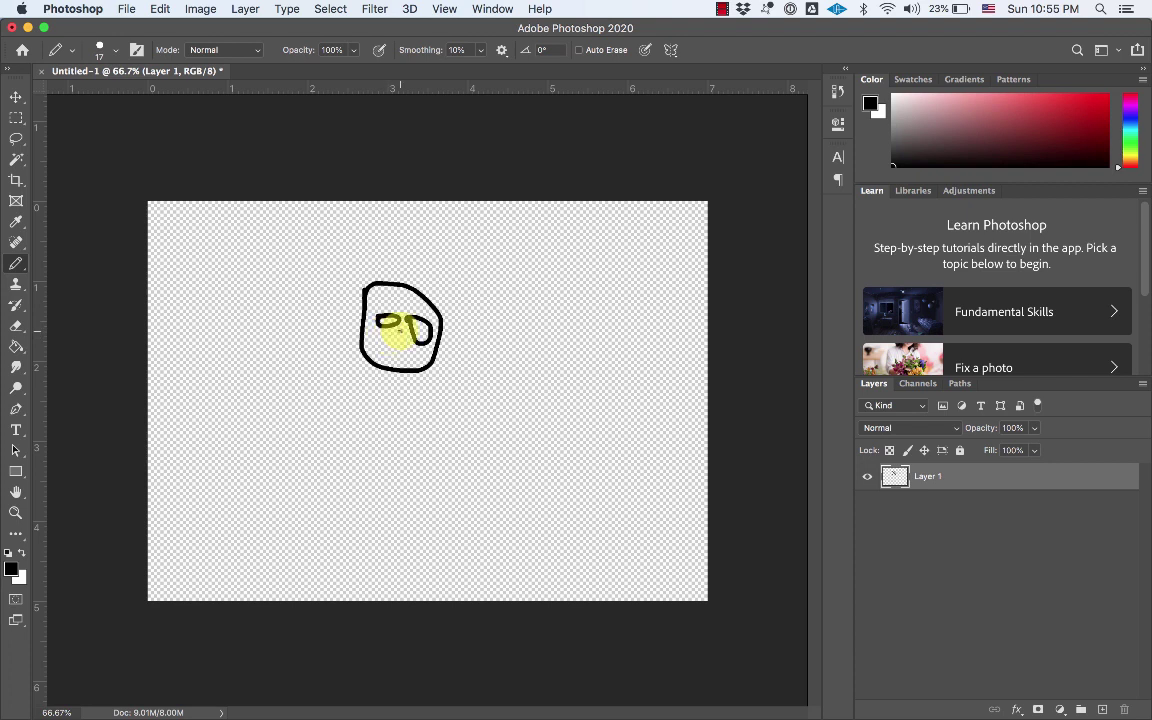
{"action": "mouse_move", "coordinate": [393, 335]}
{"action": "left_mouse_down"}
{"action": "mouse_move", "coordinate": [393, 358]}
{"action": "mouse_move", "coordinate": [412, 357]}
{"action": "left_mouse_up"}
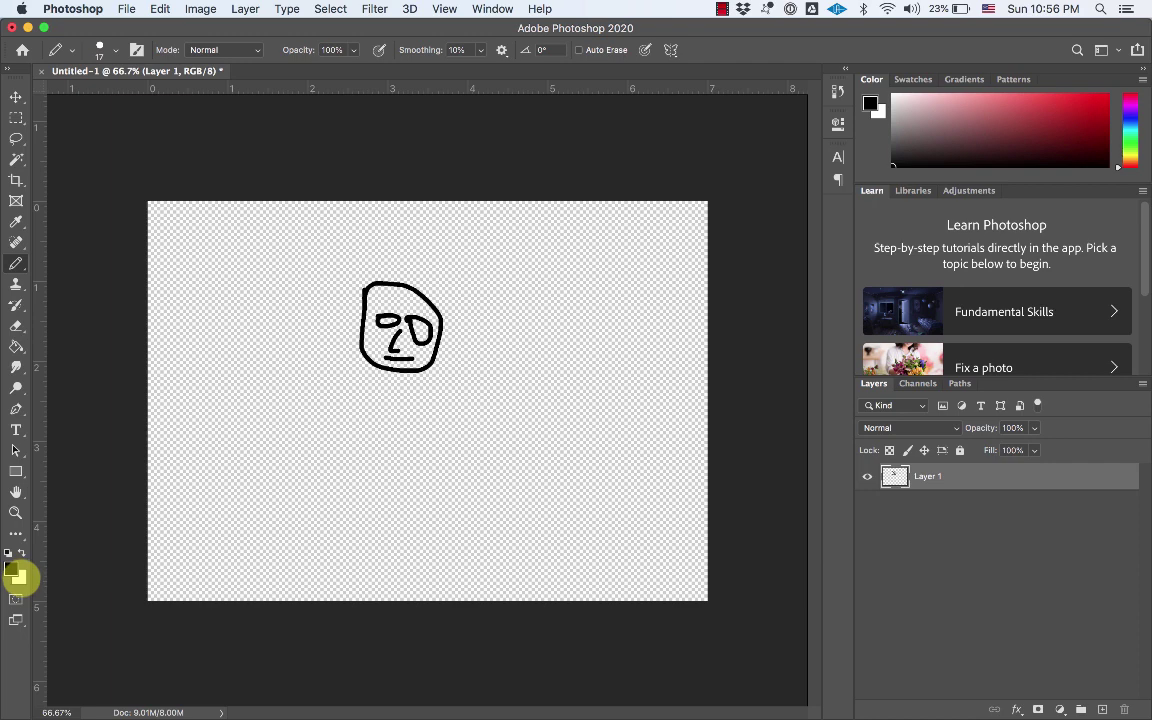
Set the background colour to green #229622 and swap it with the black foreground colour
{"action": "left_click", "coordinate": [18, 576]}
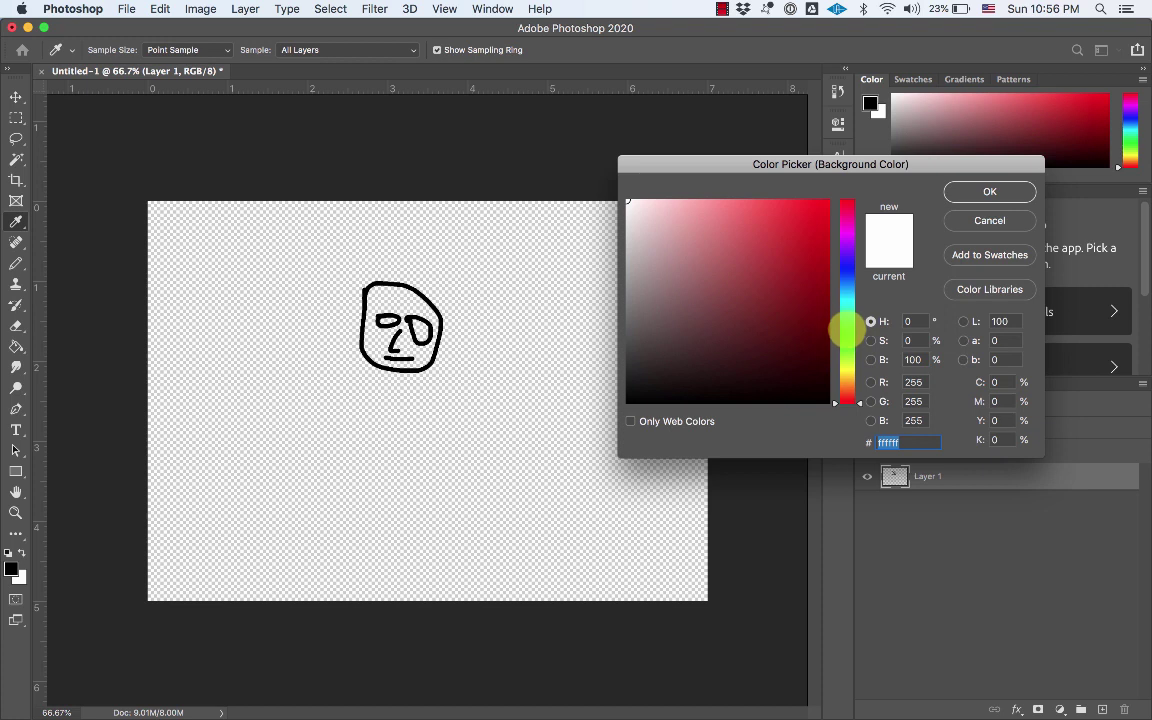
{"action": "left_click", "coordinate": [847, 334]}
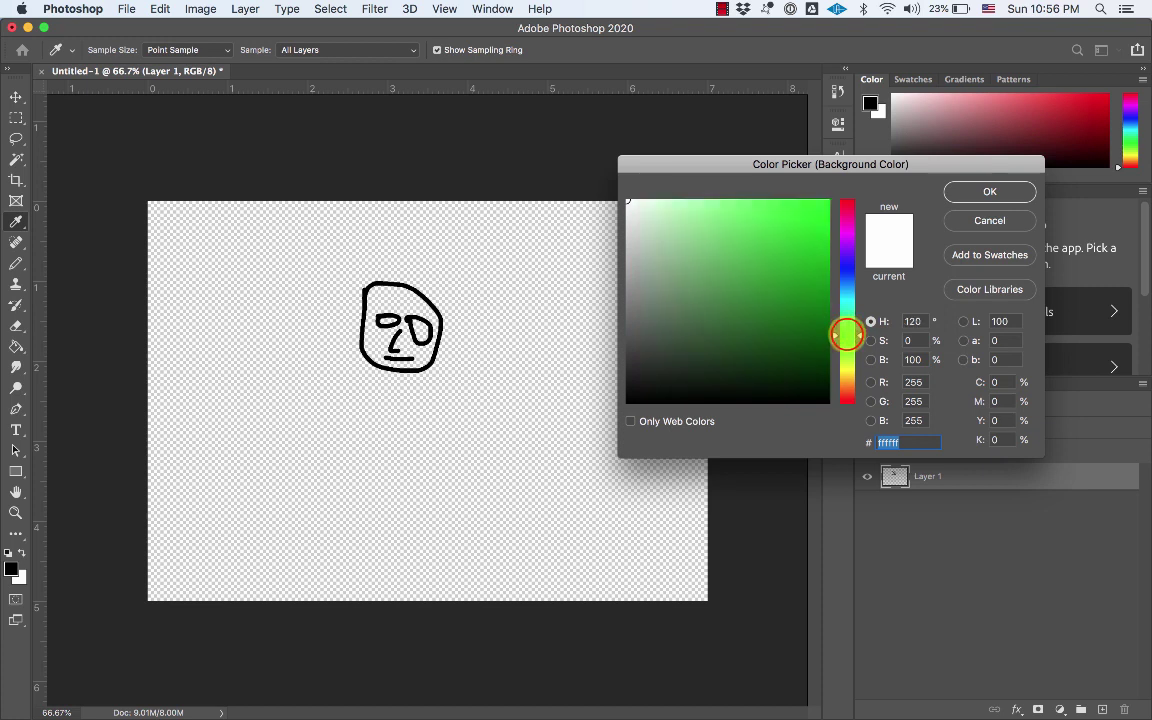
{"action": "left_click", "coordinate": [785, 284]}
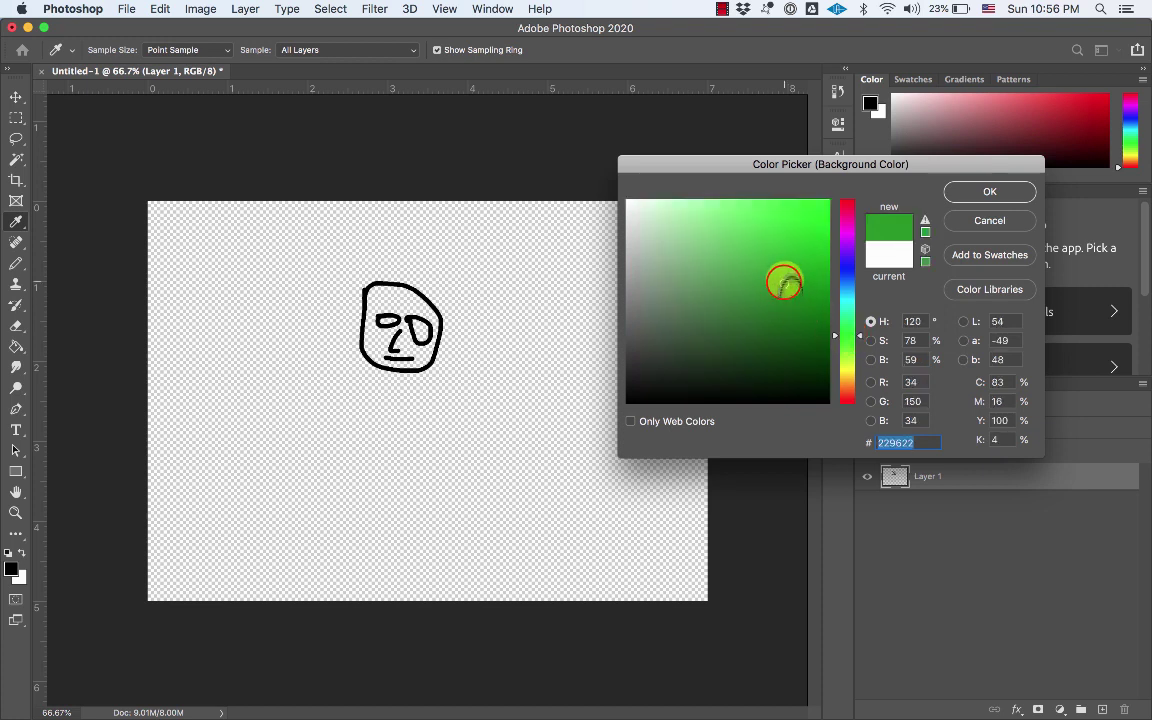
{"action": "left_click", "coordinate": [969, 190]}
{"action": "key", "text": "b"}
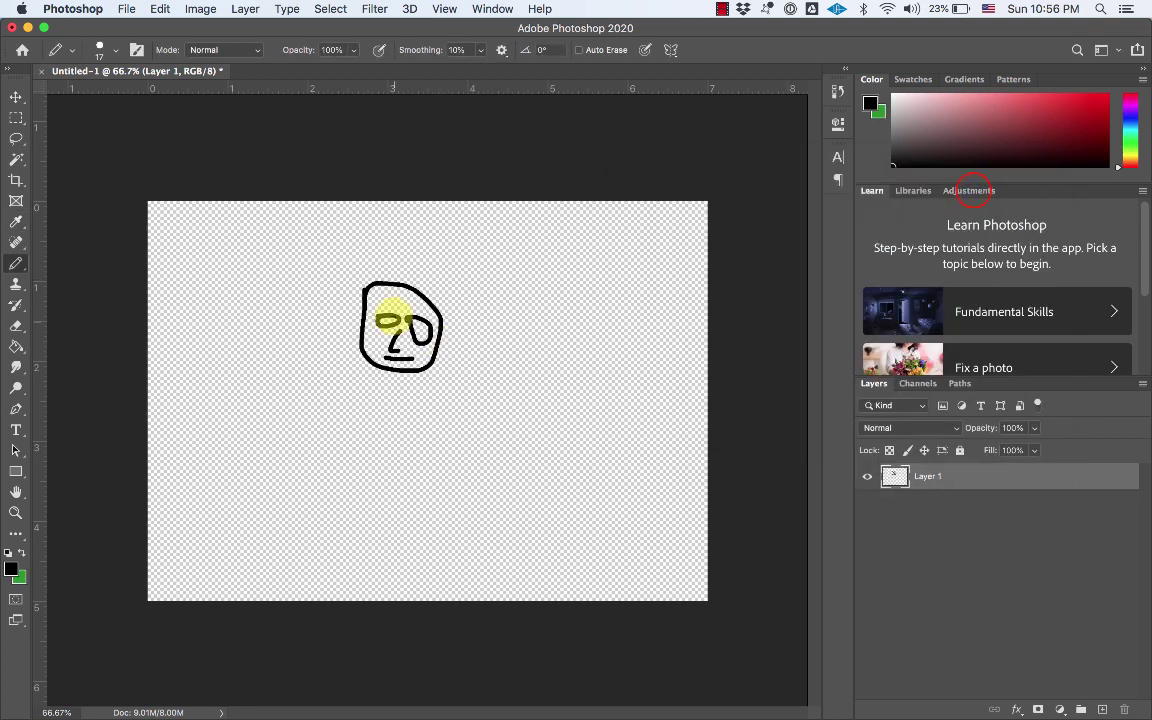
{"action": "left_click_drag", "start_coordinate": [373, 298], "coordinate": [410, 302]}
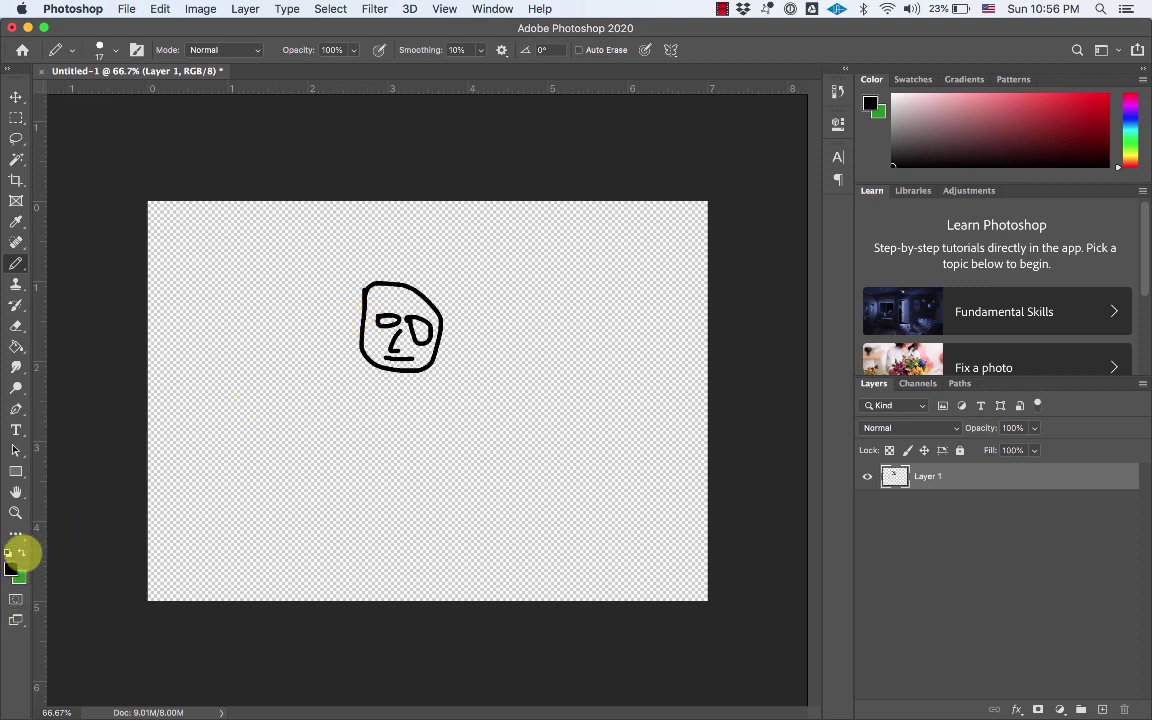
{"action": "left_click", "coordinate": [21, 551]}
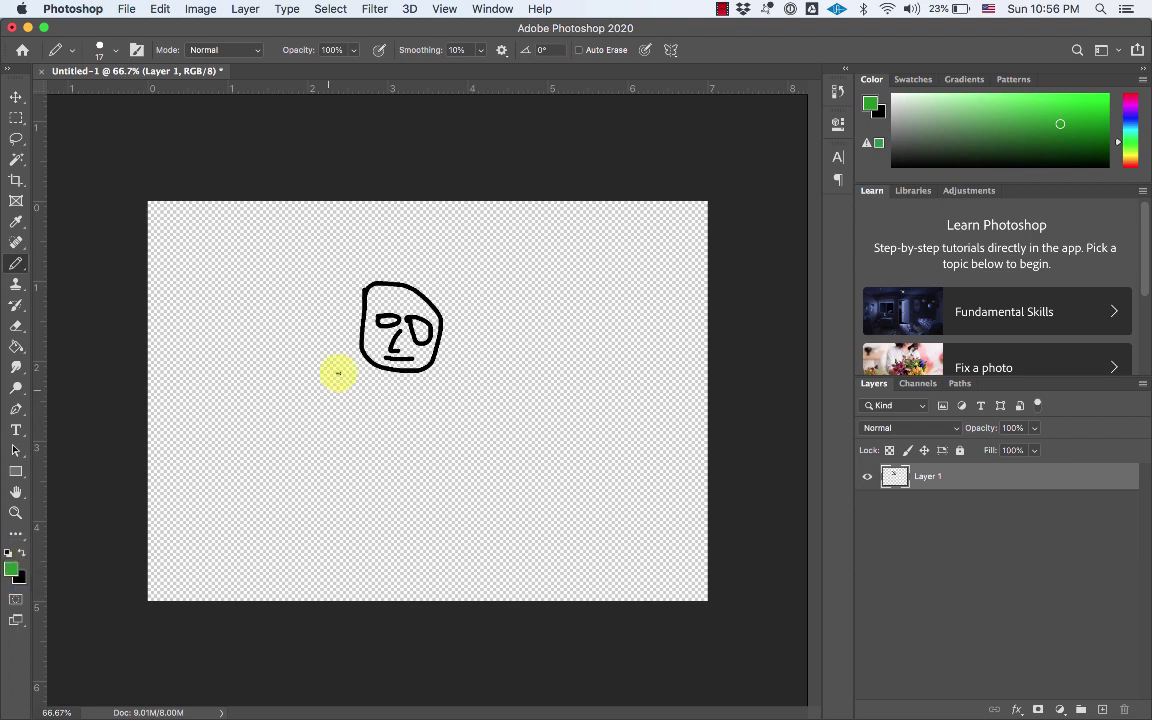
Try green pencil scribbles below the head and inside the face, undoing each one
{"action": "mouse_move", "coordinate": [340, 372]}
{"action": "left_mouse_down"}
{"action": "mouse_move", "coordinate": [346, 470]}
{"action": "mouse_move", "coordinate": [330, 445]}
{"action": "mouse_move", "coordinate": [366, 428]}
{"action": "mouse_move", "coordinate": [324, 445]}
{"action": "left_mouse_up"}
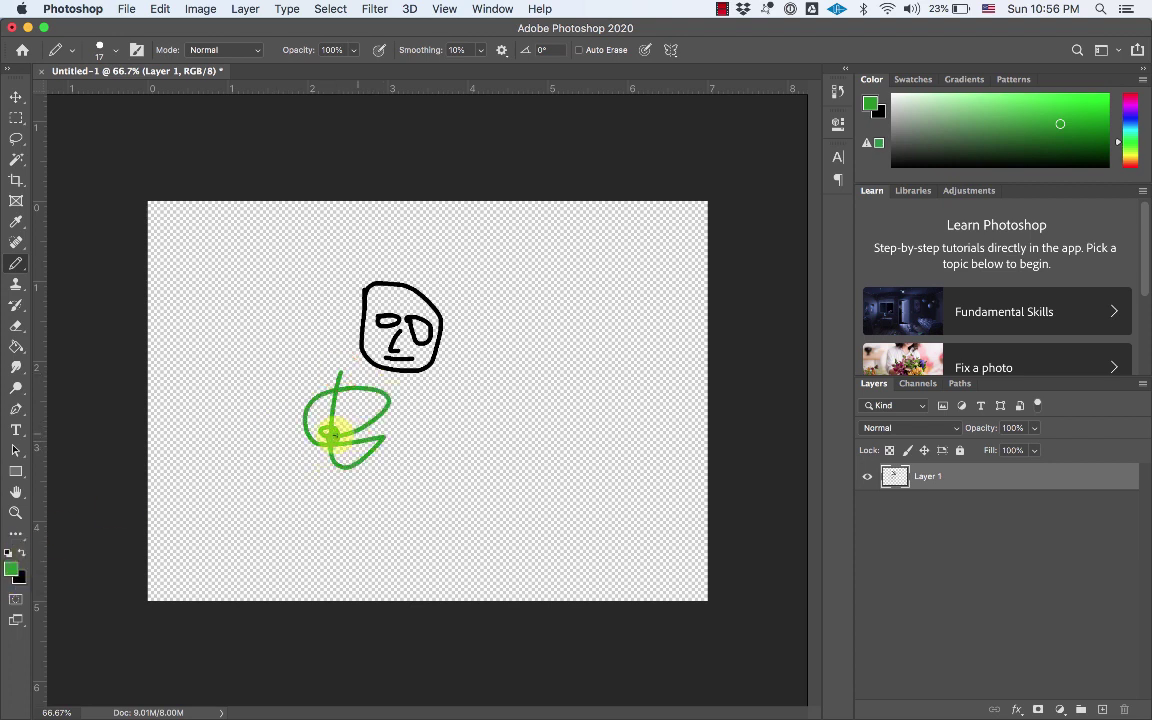
{"action": "key", "text": "super+z"}
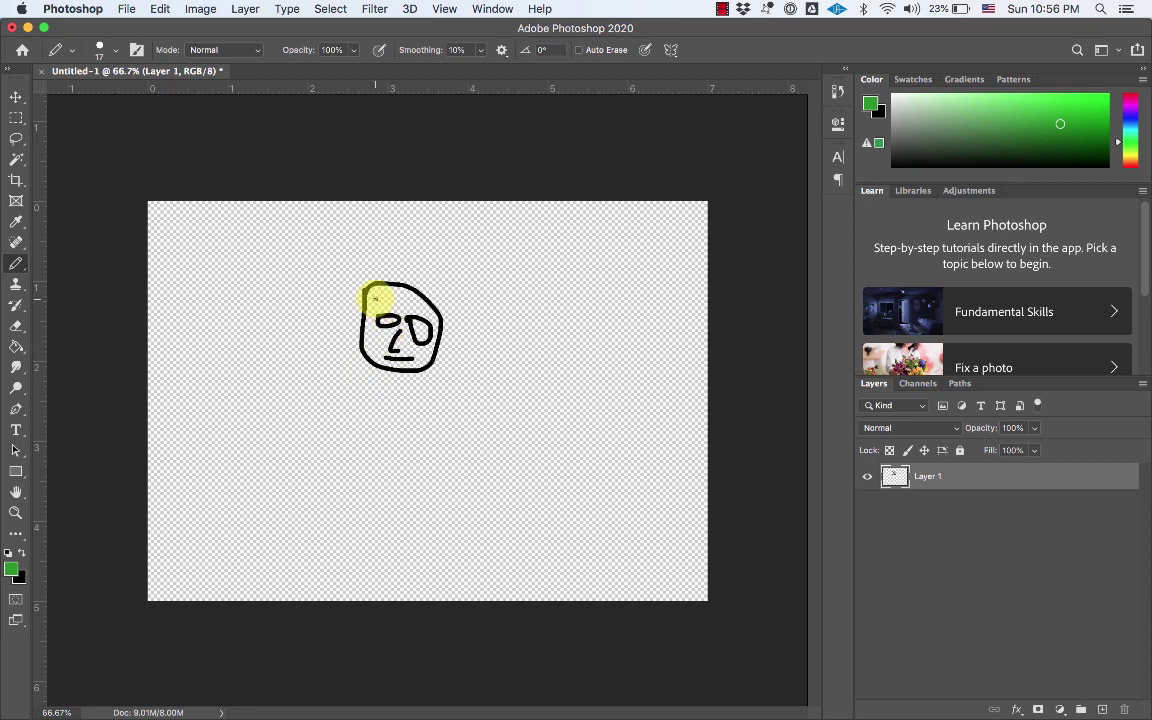
{"action": "mouse_move", "coordinate": [375, 310]}
{"action": "left_mouse_down"}
{"action": "mouse_move", "coordinate": [374, 299]}
{"action": "mouse_move", "coordinate": [392, 356]}
{"action": "mouse_move", "coordinate": [400, 322]}
{"action": "left_mouse_up"}
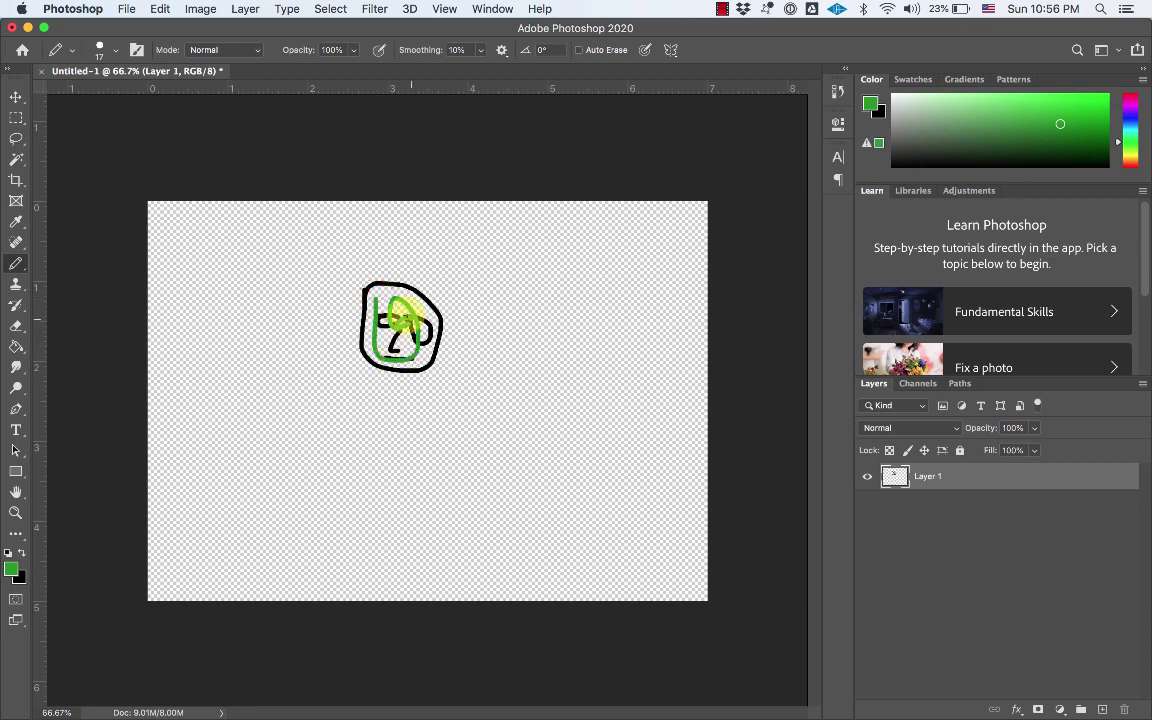
{"action": "key", "text": "super+z"}
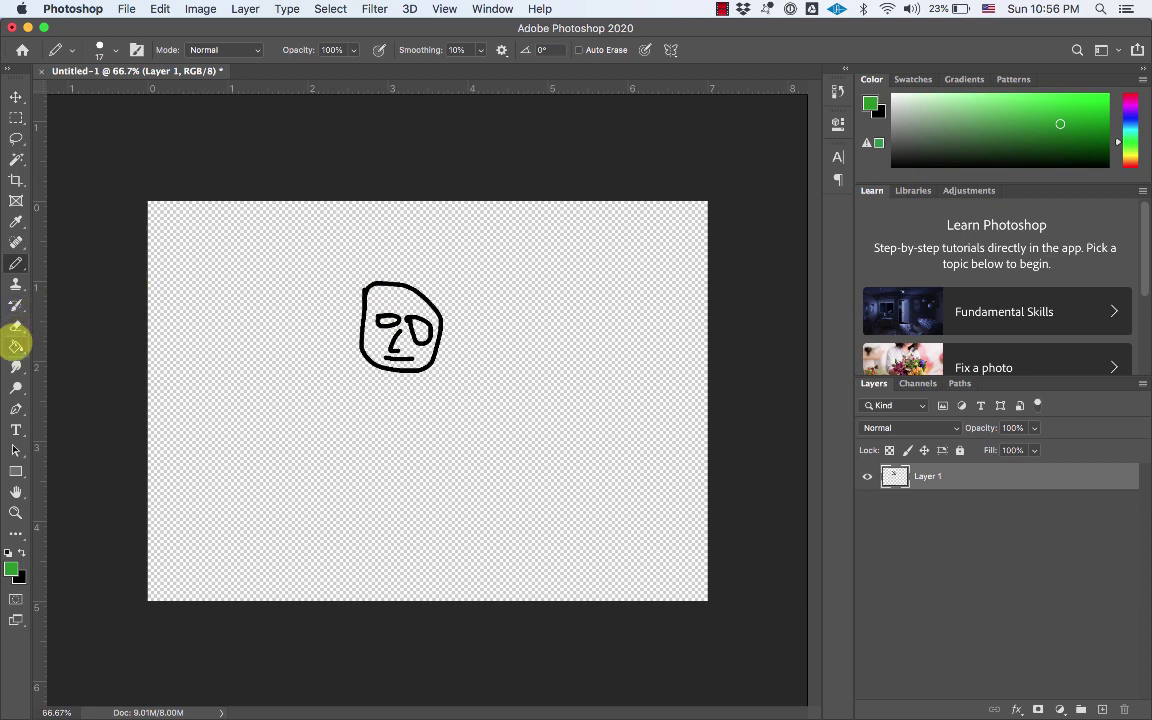
Fill the inside of the face outline with the green foreground colour using the Paint Bucket tool
{"action": "left_click", "coordinate": [16, 346]}
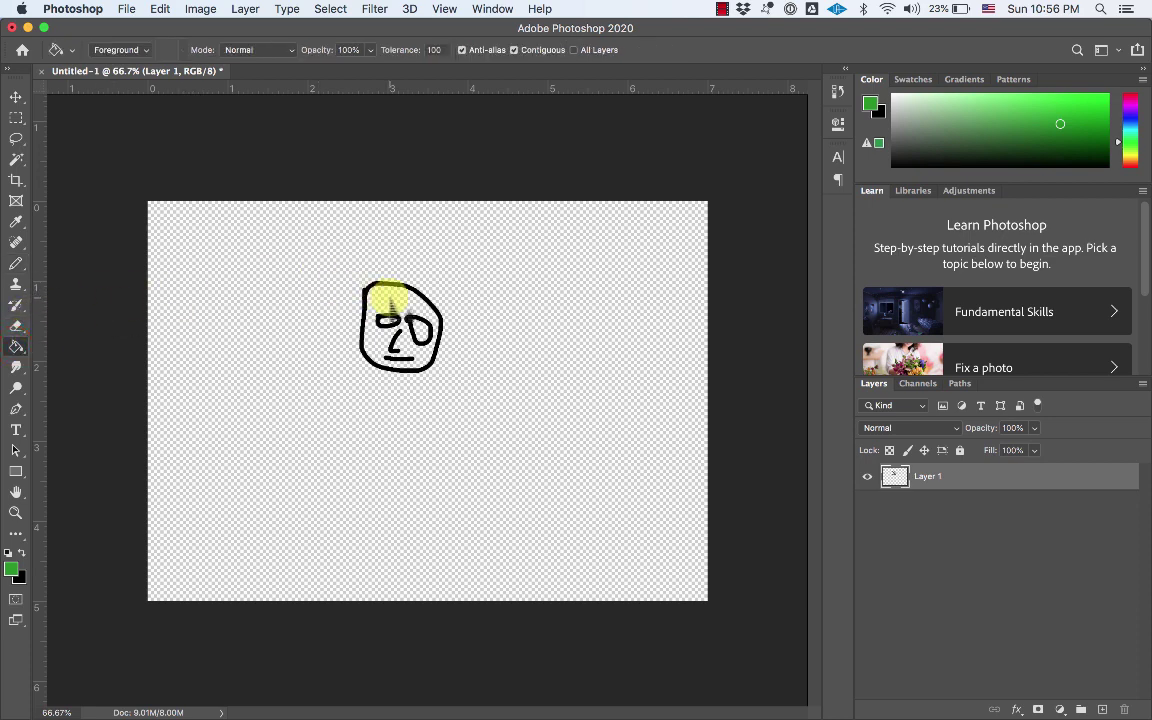
{"action": "left_click", "coordinate": [389, 297]}
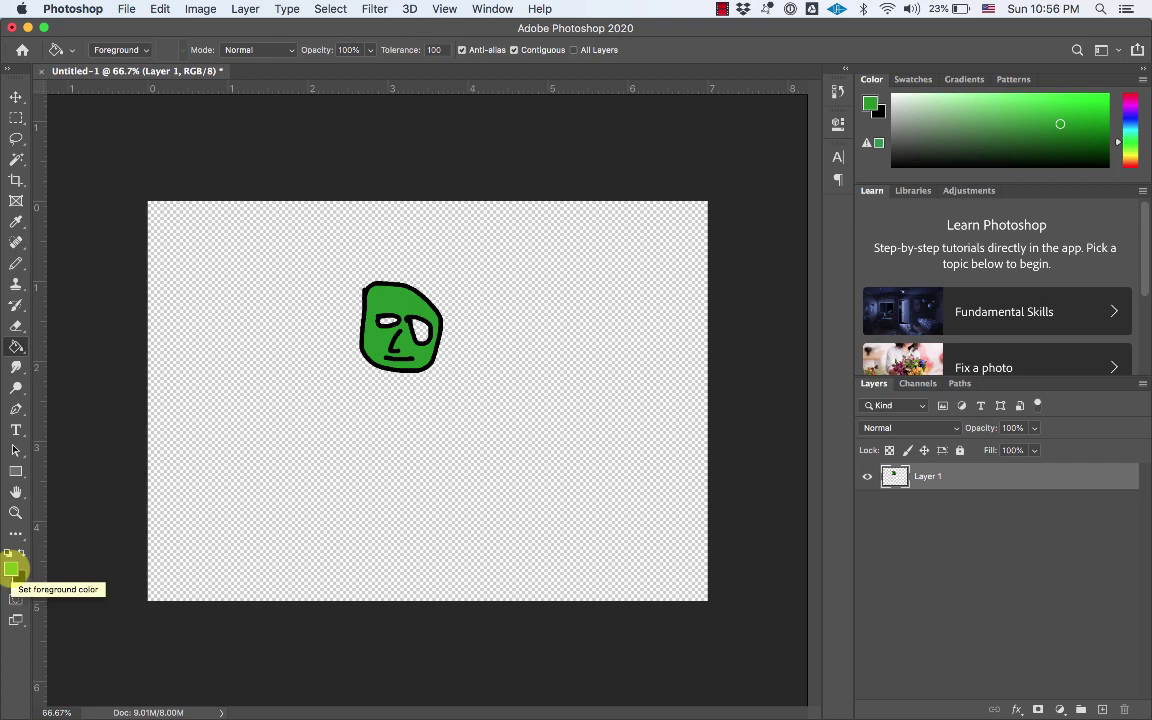
Set the foreground colour to white #ffffff and fill both eyes with it using the Paint Bucket tool
{"action": "left_click", "coordinate": [11, 569]}
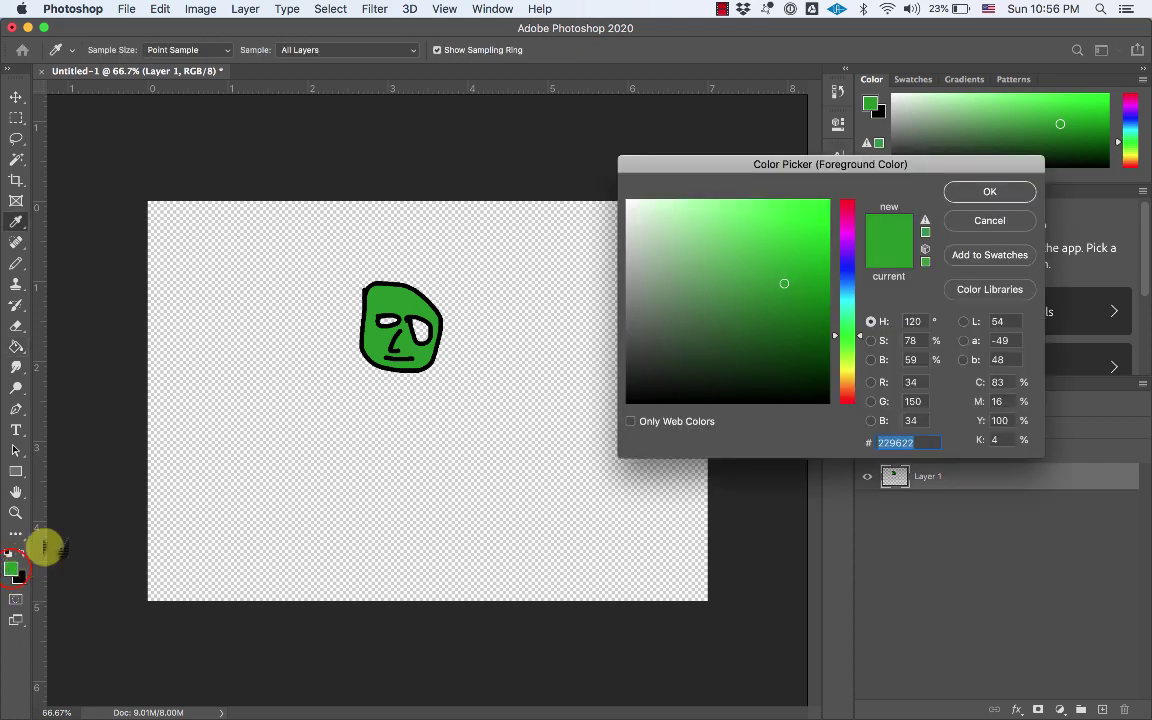
{"action": "left_click_drag", "start_coordinate": [638, 211], "coordinate": [591, 175]}
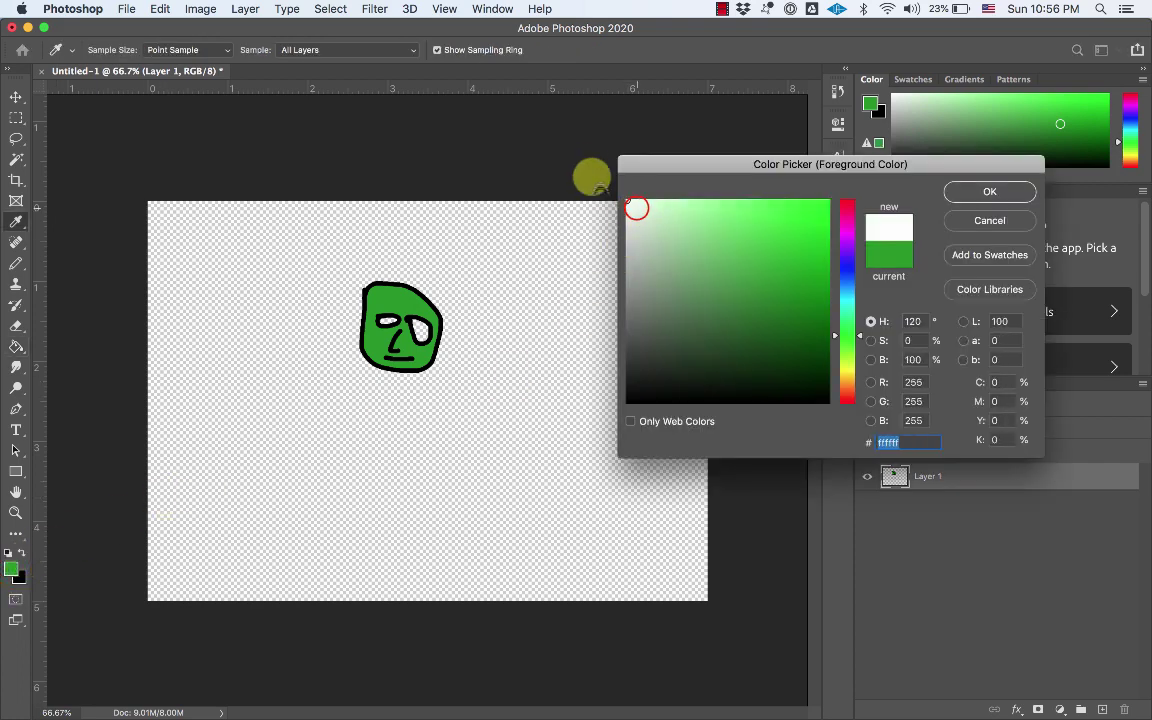
{"action": "left_click", "coordinate": [965, 190]}
{"action": "key", "text": "g"}
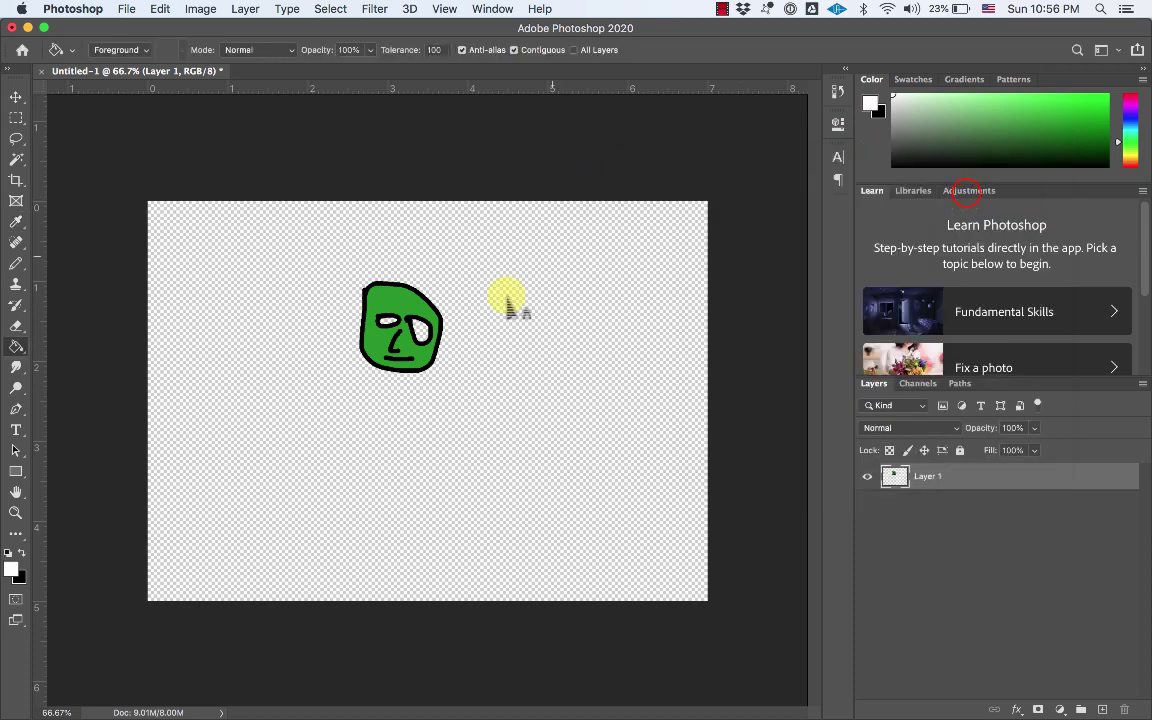
{"action": "left_click", "coordinate": [419, 330]}
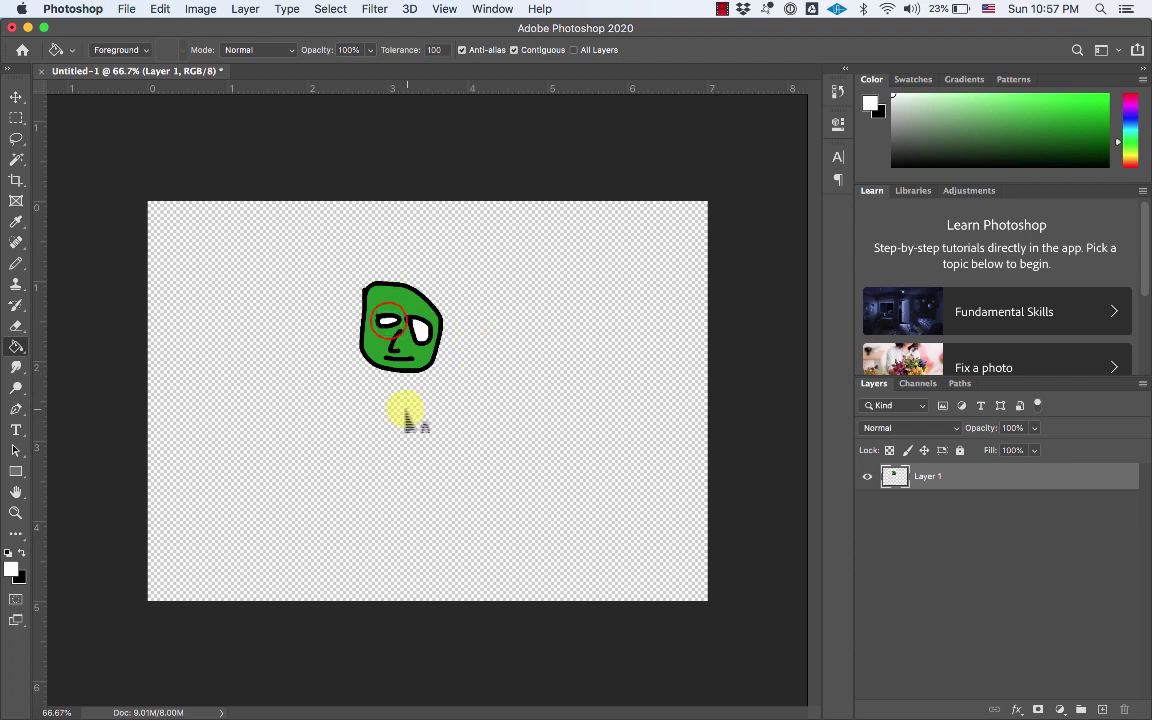
Swap to the black foreground colour and draw a pupil in each eye and scribbled curly hair along the head's top with the Pencil
{"action": "left_click", "coordinate": [19, 553]}
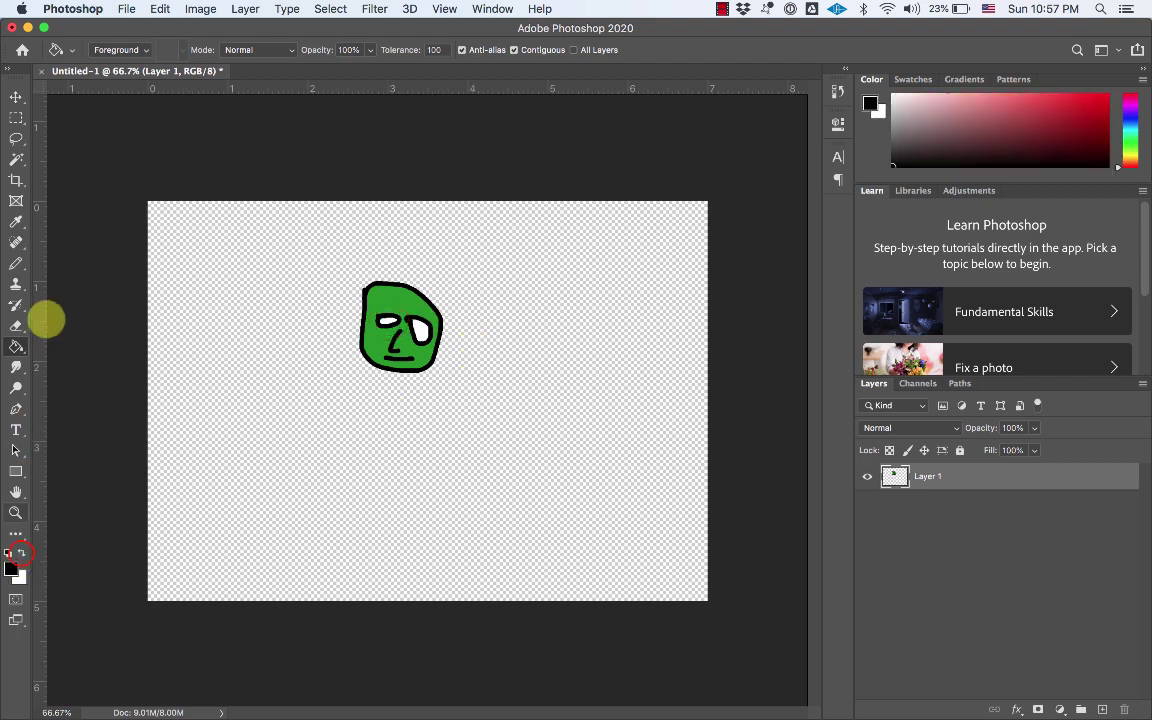
{"action": "left_click", "coordinate": [16, 263]}
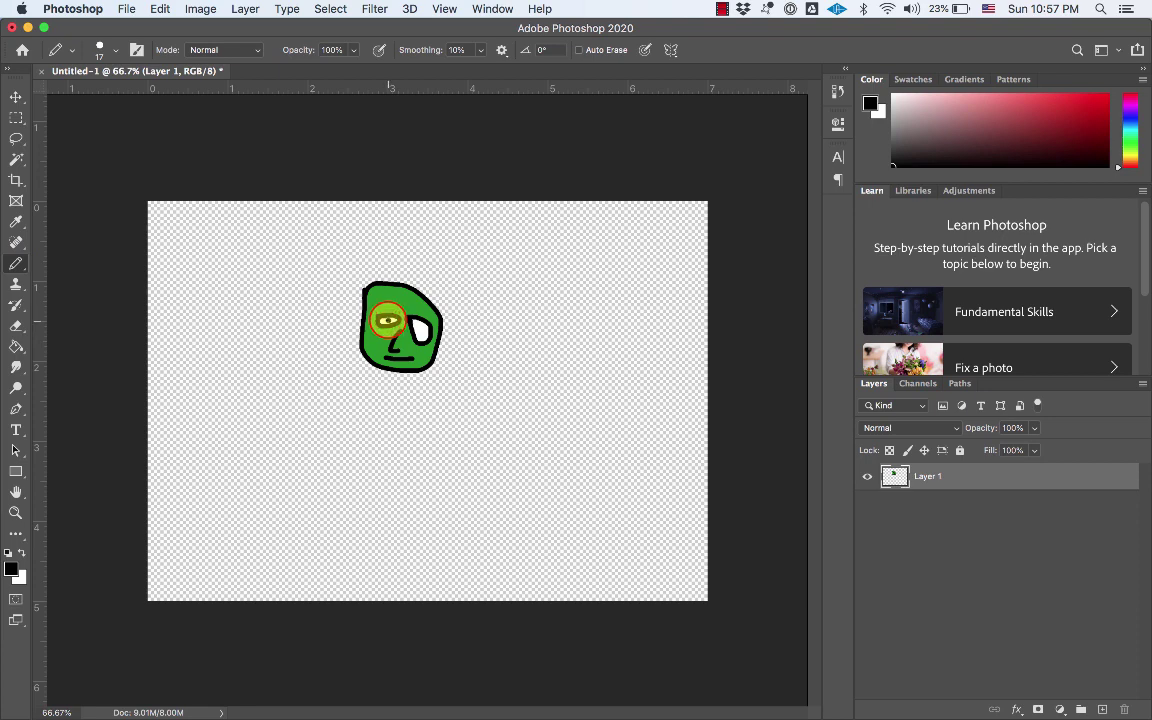
{"action": "left_click", "coordinate": [421, 330]}
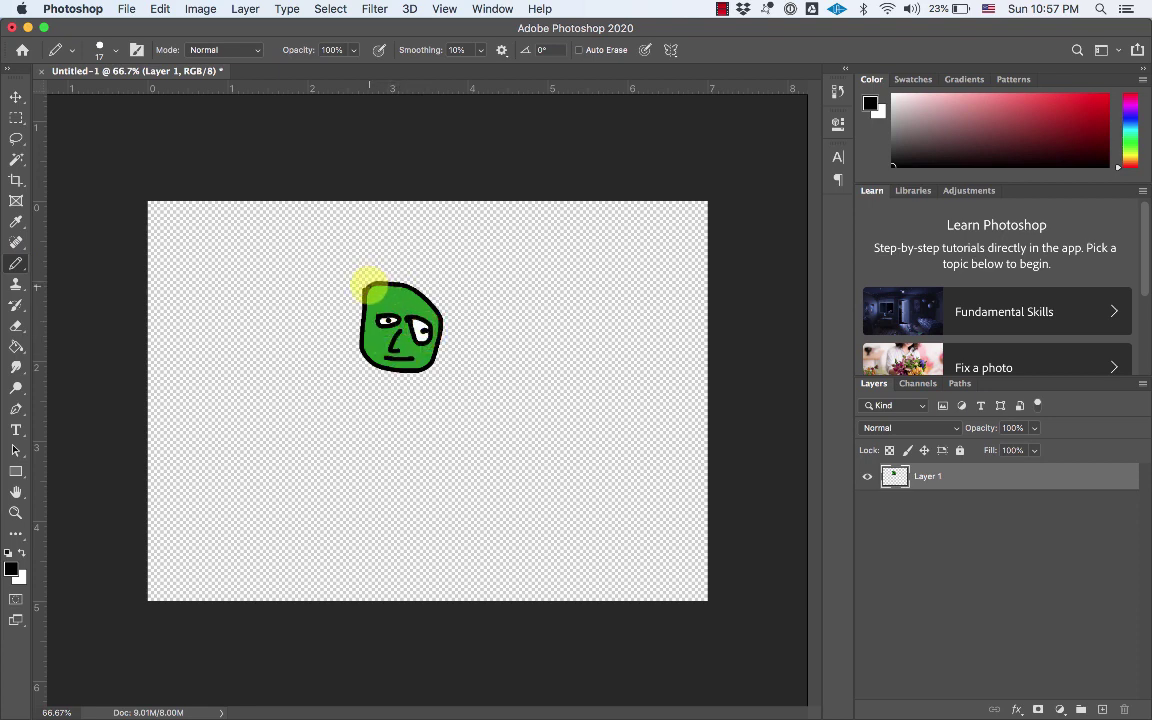
{"action": "left_click", "coordinate": [369, 286]}
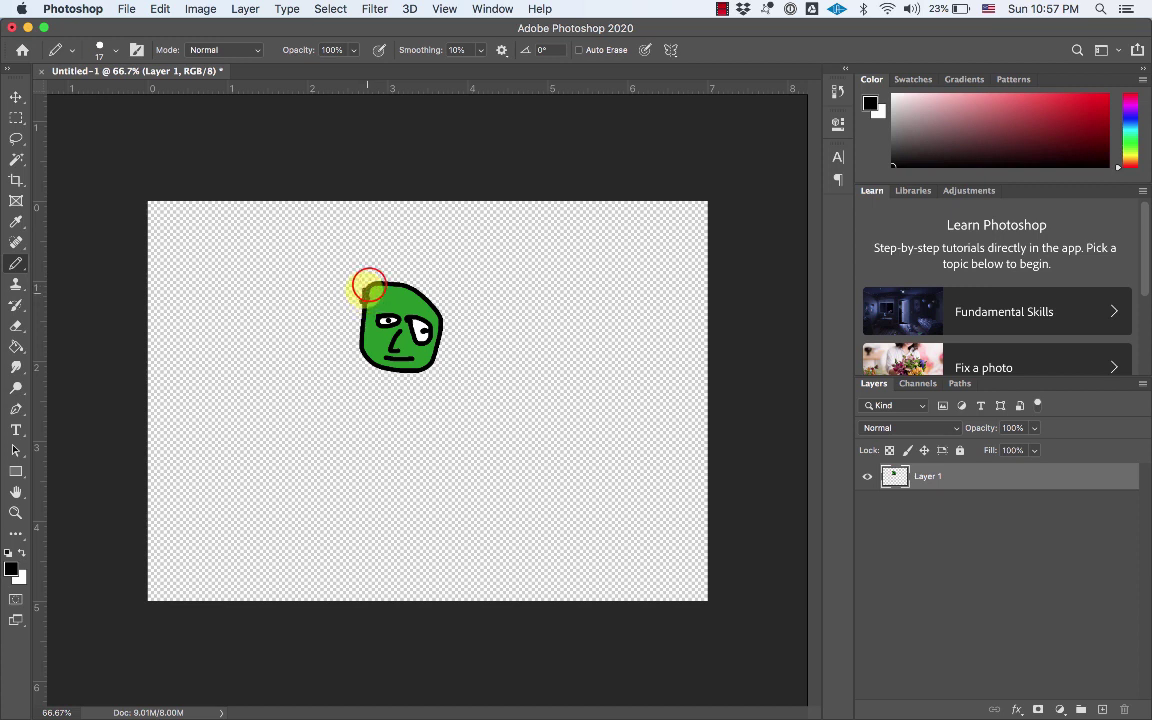
{"action": "left_click_drag", "start_coordinate": [381, 289], "coordinate": [396, 294]}
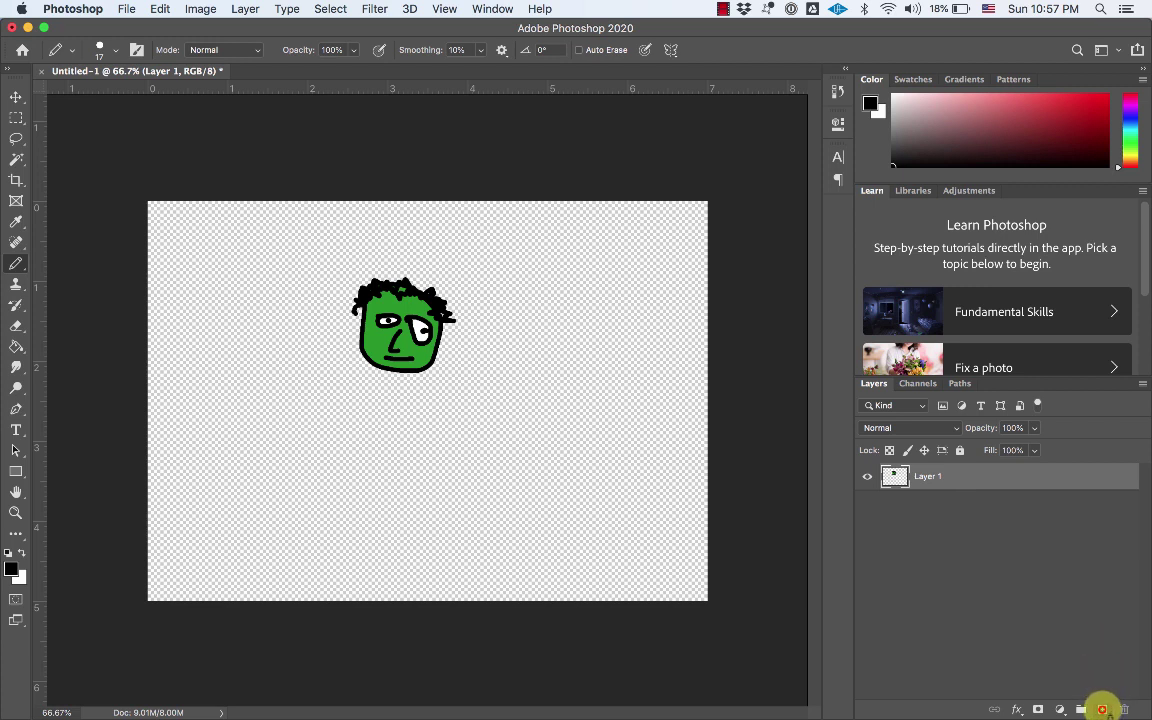
Add a new layer above the drawing, and toggle Layer 1's visibility off and on
{"action": "left_click", "coordinate": [1103, 709]}
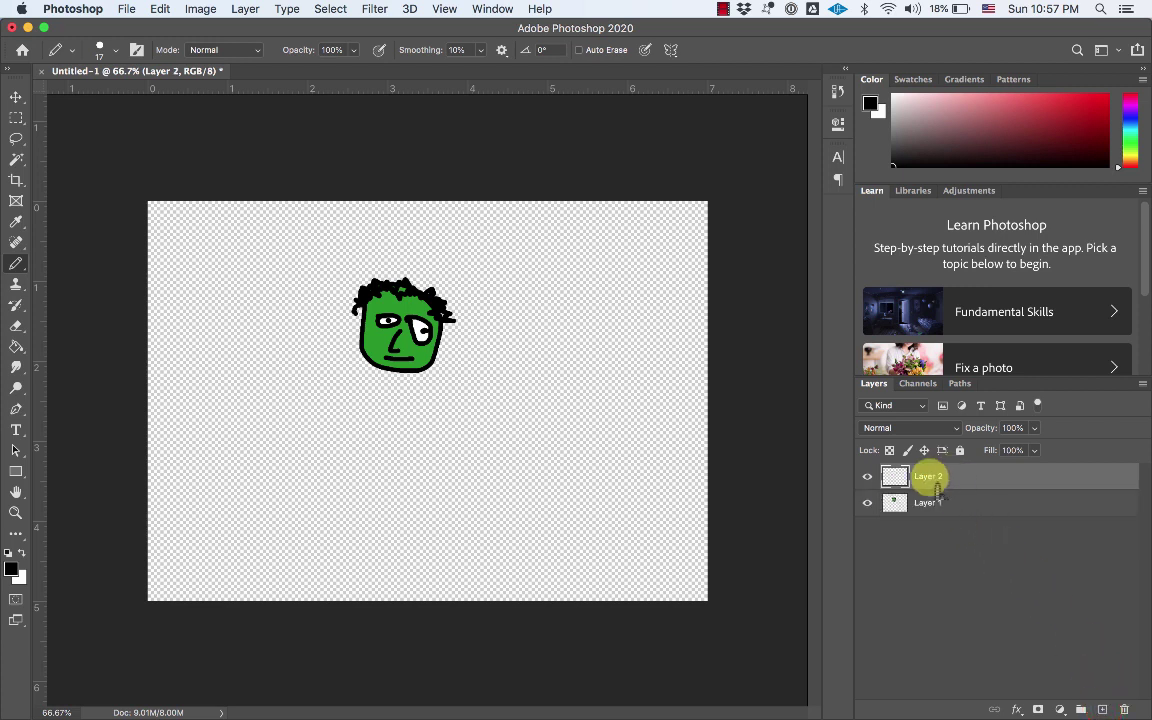
{"action": "left_click", "coordinate": [867, 503]}
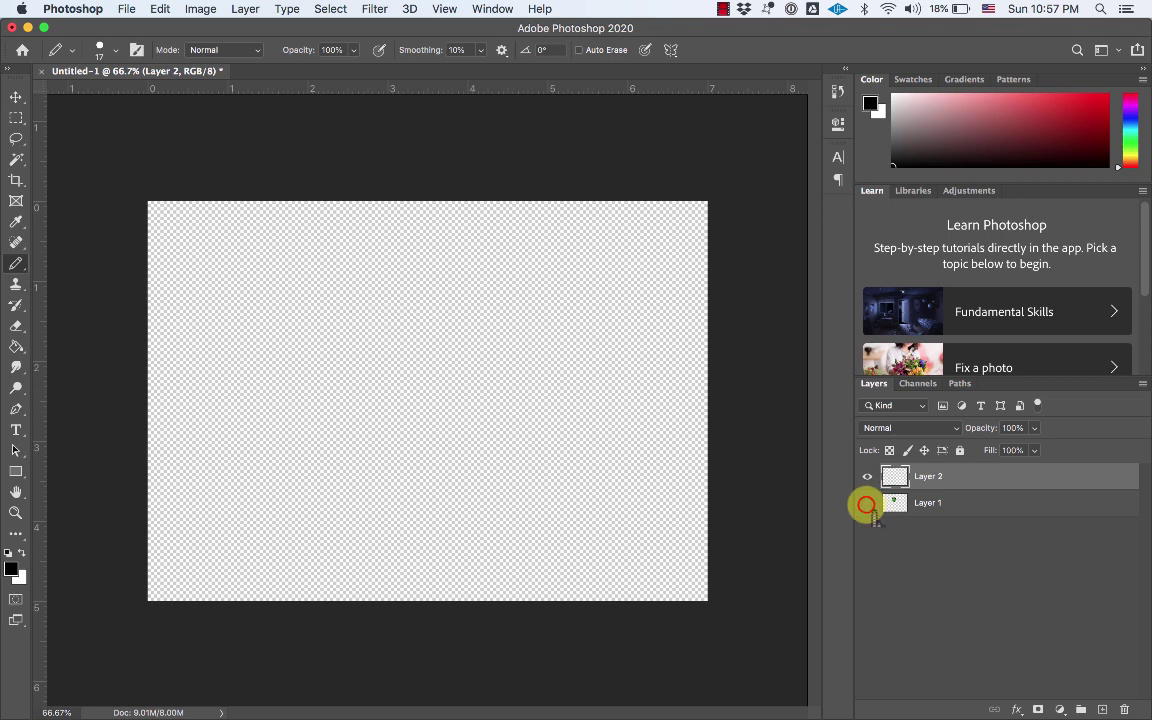
{"action": "left_click", "coordinate": [867, 503]}
{"action": "left_click", "coordinate": [867, 503]}
{"action": "left_click", "coordinate": [867, 503]}
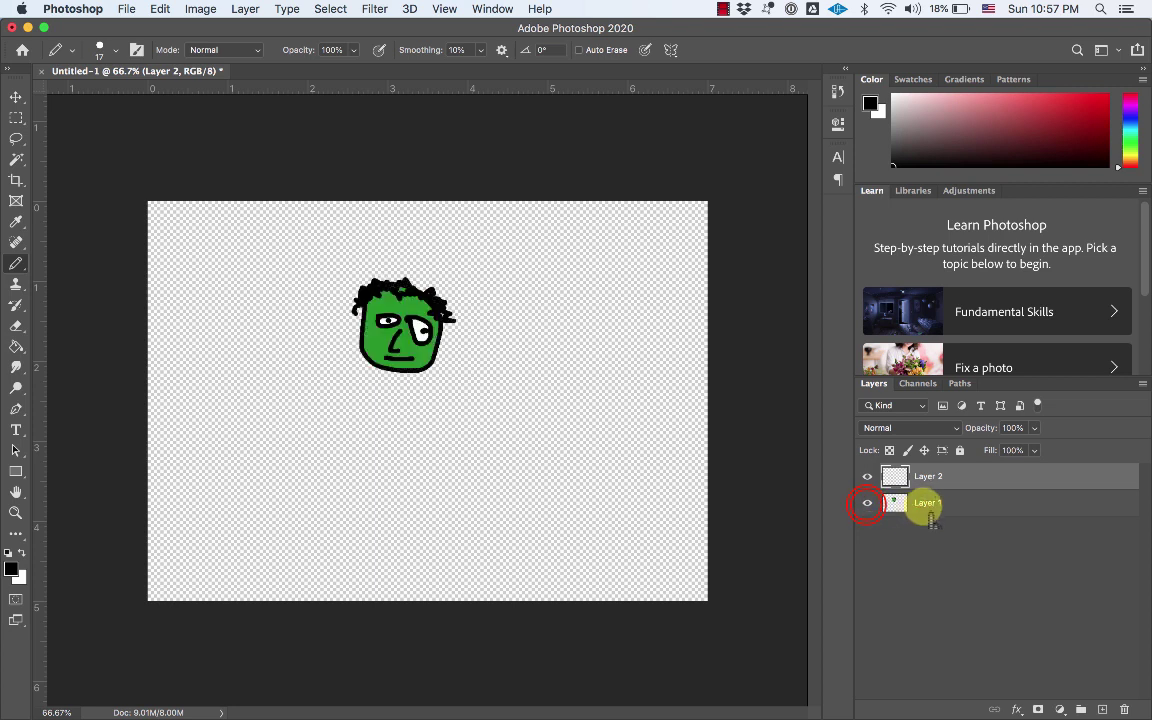
Rename Layer 1 as "head"
{"action": "left_click", "coordinate": [927, 504]}
{"action": "type", "text": "head"}
{"action": "key", "text": "Return"}
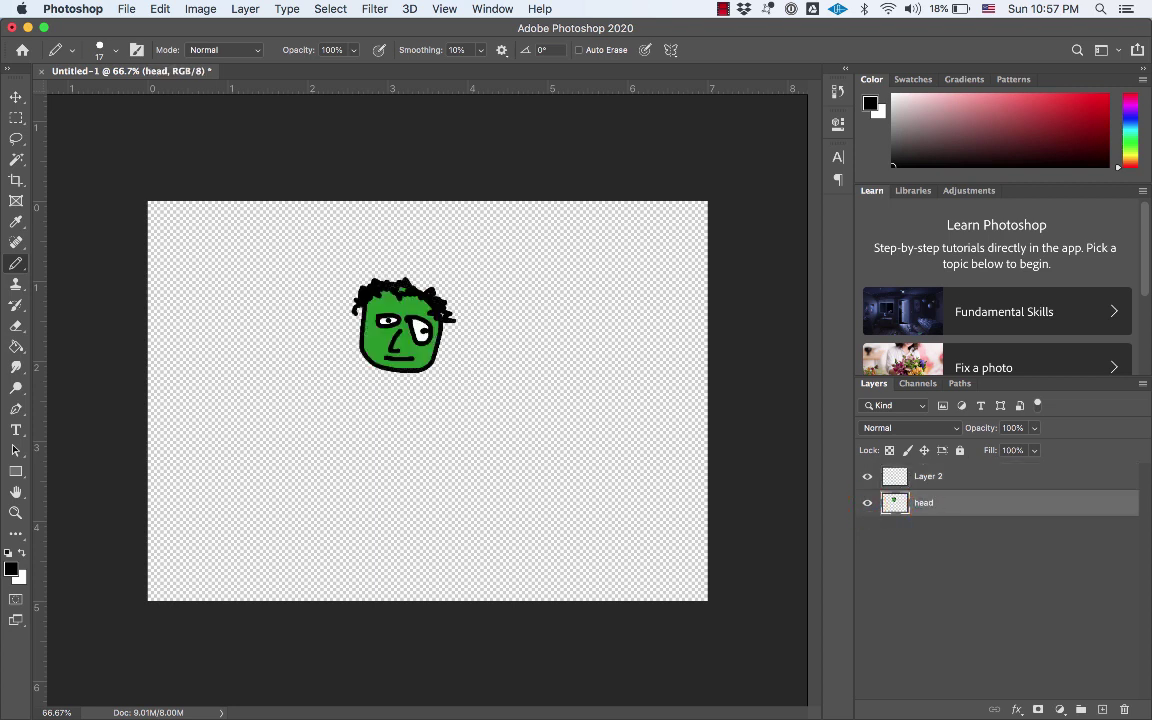
On Layer 2, draw black pencil outlines of two outstretched arms and a torso below the head, and start the shorts
{"action": "left_click", "coordinate": [938, 476]}
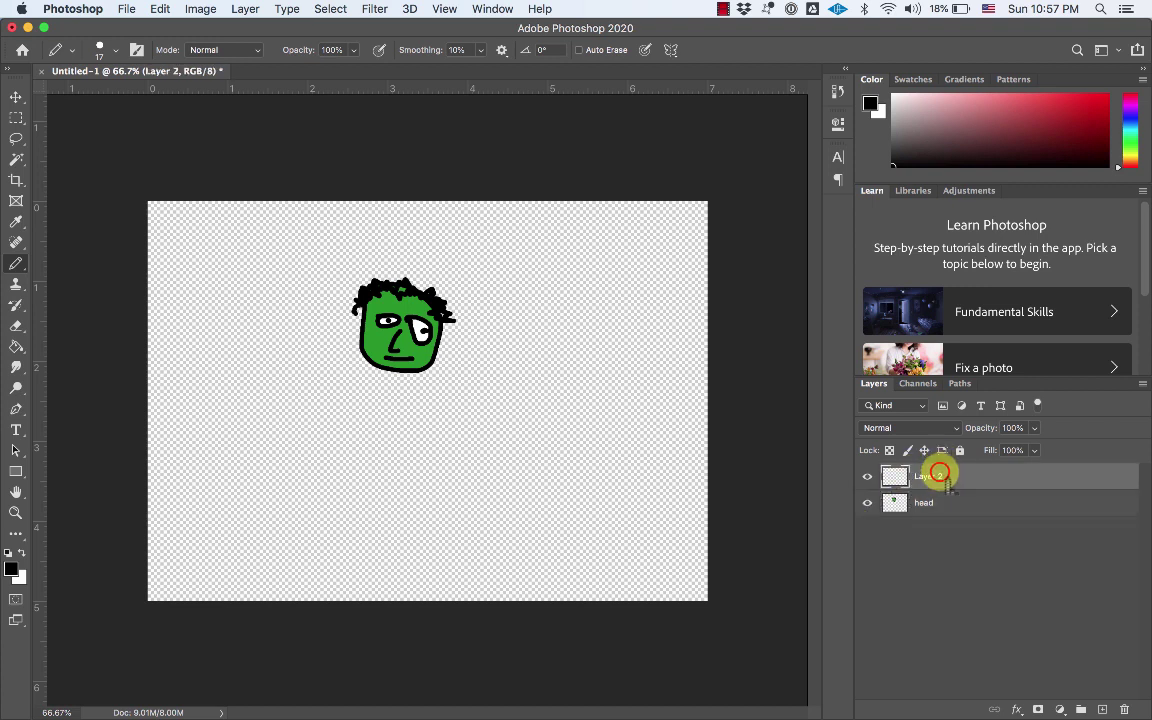
{"action": "left_click_drag", "start_coordinate": [385, 348], "coordinate": [395, 364]}
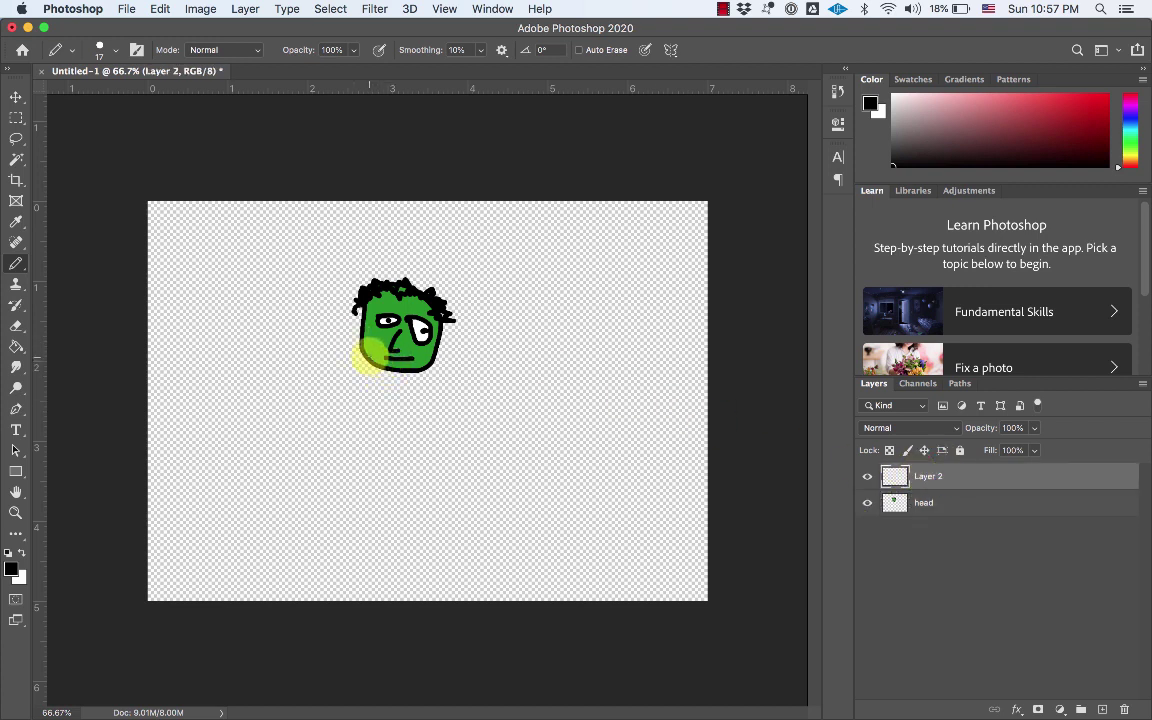
{"action": "mouse_move", "coordinate": [368, 355]}
{"action": "left_mouse_down"}
{"action": "mouse_move", "coordinate": [312, 350]}
{"action": "mouse_move", "coordinate": [281, 368]}
{"action": "left_mouse_up"}
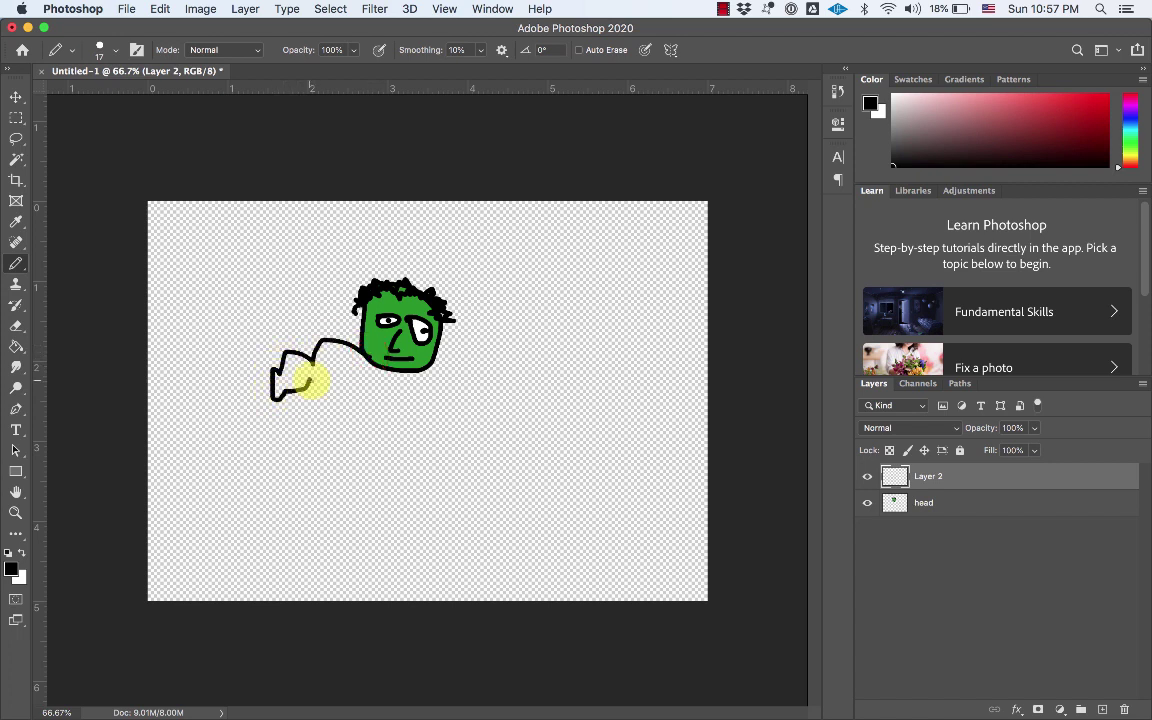
{"action": "left_click_drag", "start_coordinate": [355, 387], "coordinate": [373, 445]}
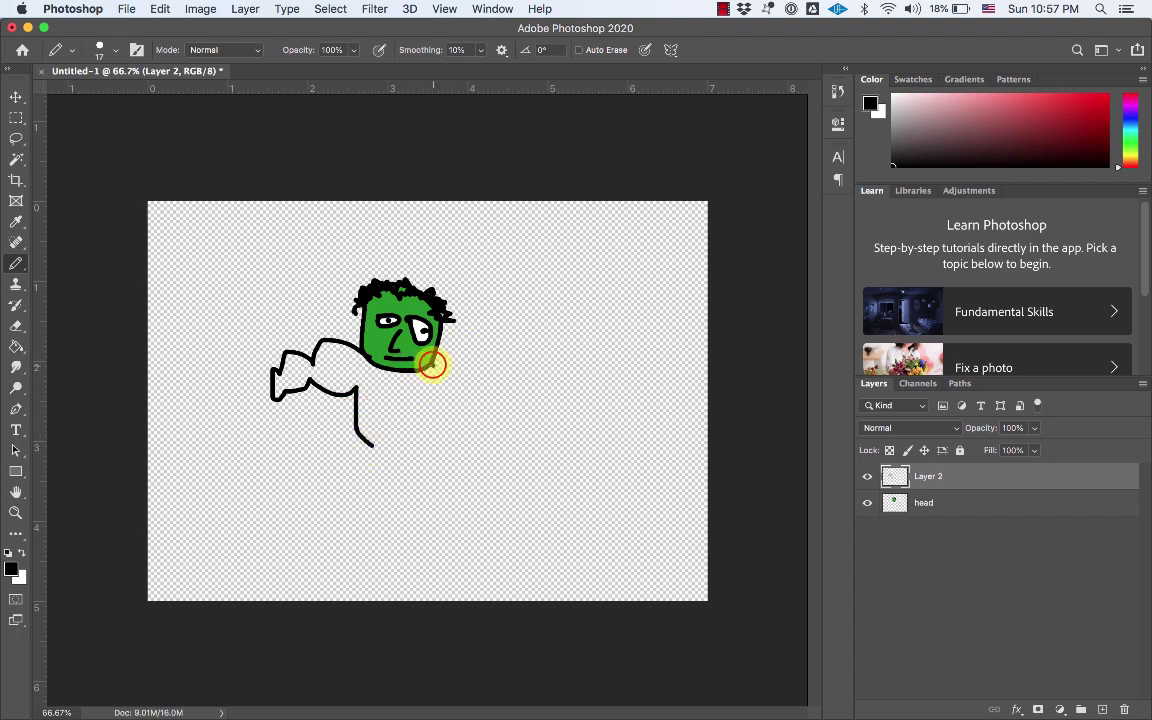
{"action": "mouse_move", "coordinate": [432, 364]}
{"action": "left_mouse_down"}
{"action": "mouse_move", "coordinate": [466, 338]}
{"action": "mouse_move", "coordinate": [517, 368]}
{"action": "left_mouse_up"}
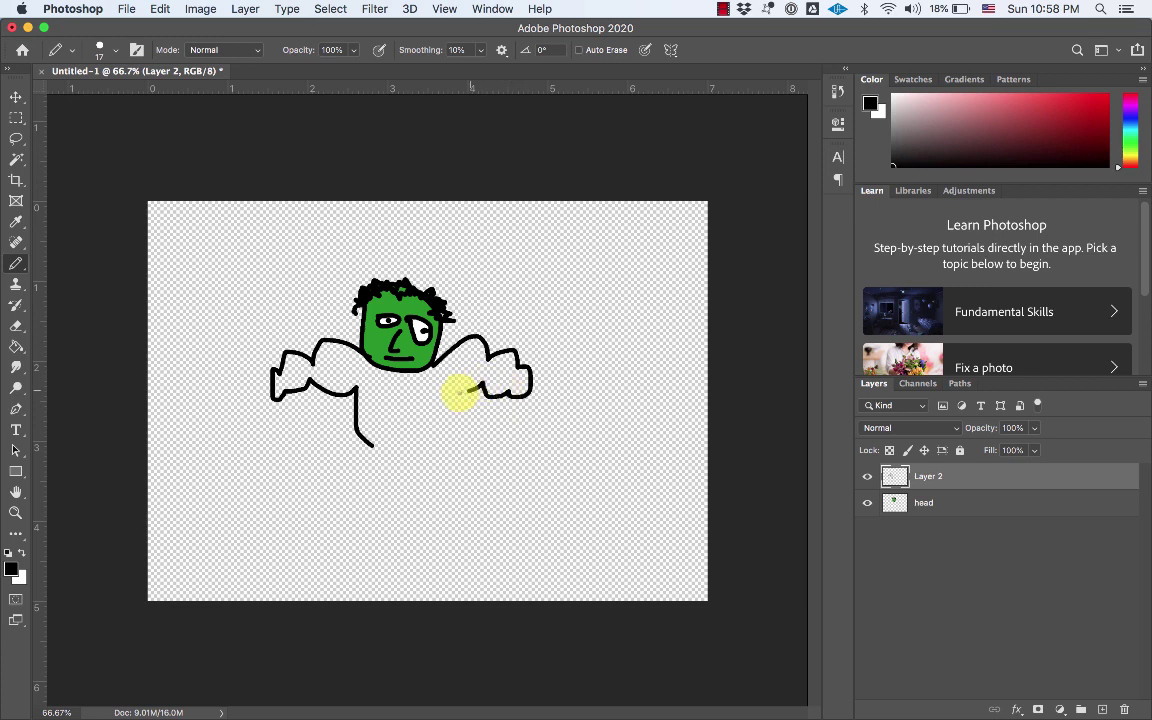
{"action": "mouse_move", "coordinate": [438, 384]}
{"action": "left_mouse_down"}
{"action": "mouse_move", "coordinate": [435, 440]}
{"action": "mouse_move", "coordinate": [372, 450]}
{"action": "mouse_move", "coordinate": [358, 433]}
{"action": "mouse_move", "coordinate": [374, 476]}
{"action": "left_mouse_up"}
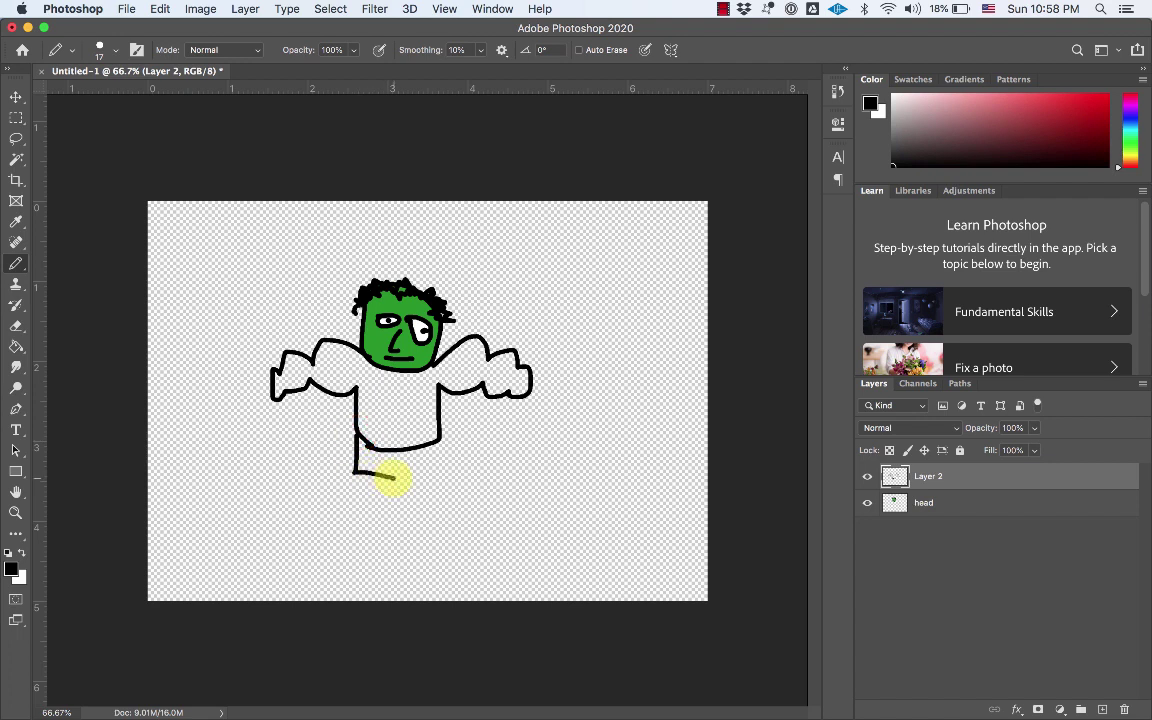
Complete the shorts outline and draw two legs with bare feet below it
{"action": "left_click_drag", "start_coordinate": [393, 478], "coordinate": [399, 477]}
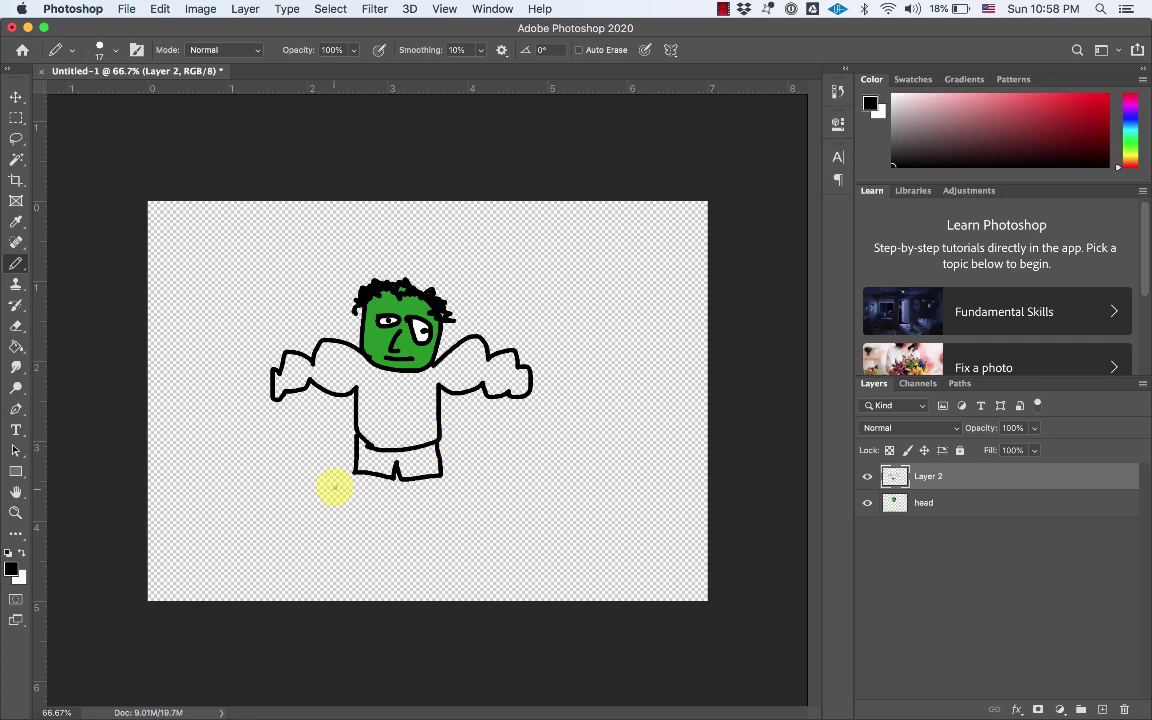
{"action": "left_click_drag", "start_coordinate": [356, 474], "coordinate": [359, 499]}
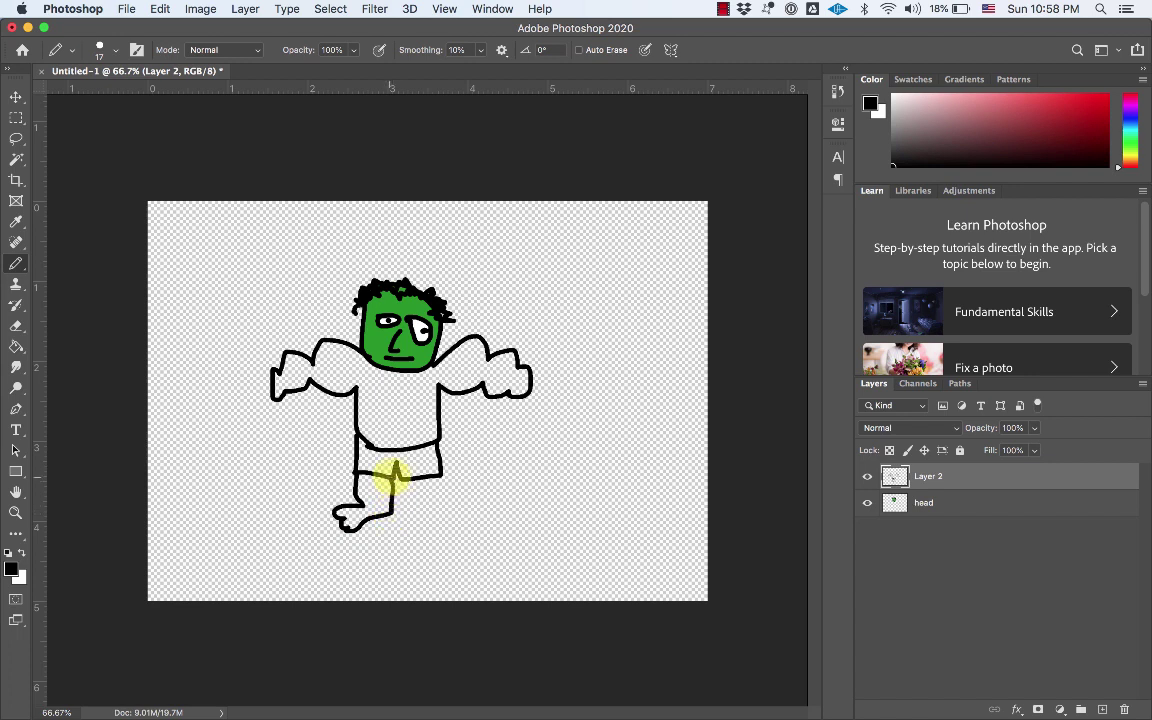
{"action": "mouse_move", "coordinate": [400, 478]}
{"action": "left_mouse_down"}
{"action": "mouse_move", "coordinate": [403, 513]}
{"action": "mouse_move", "coordinate": [455, 521]}
{"action": "left_mouse_up"}
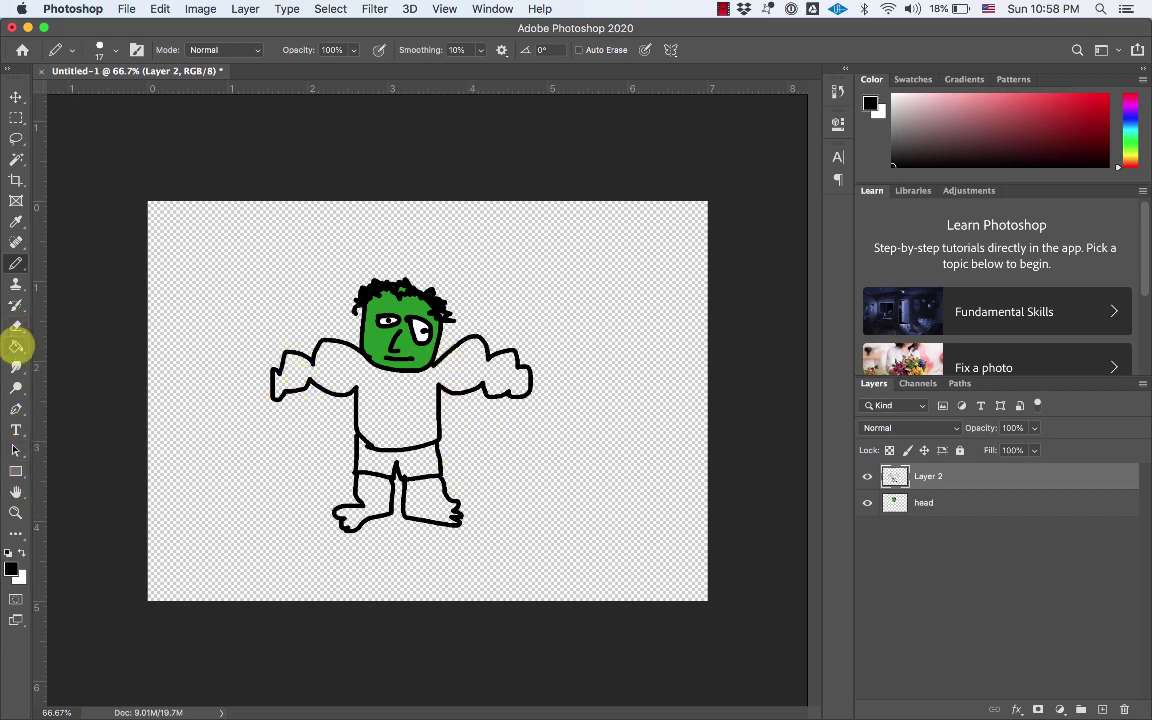
Activate the Paint Bucket and set the background colour to green #229622 by sampling the face
{"action": "left_click", "coordinate": [16, 346]}
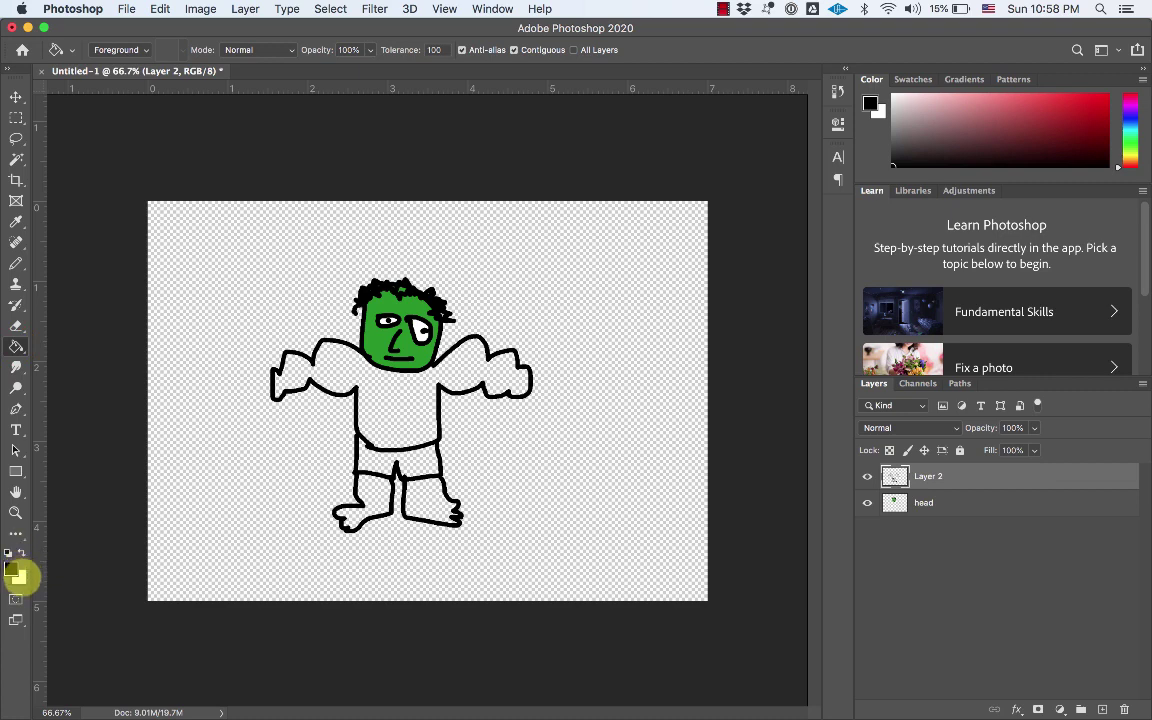
{"action": "left_click", "coordinate": [18, 576]}
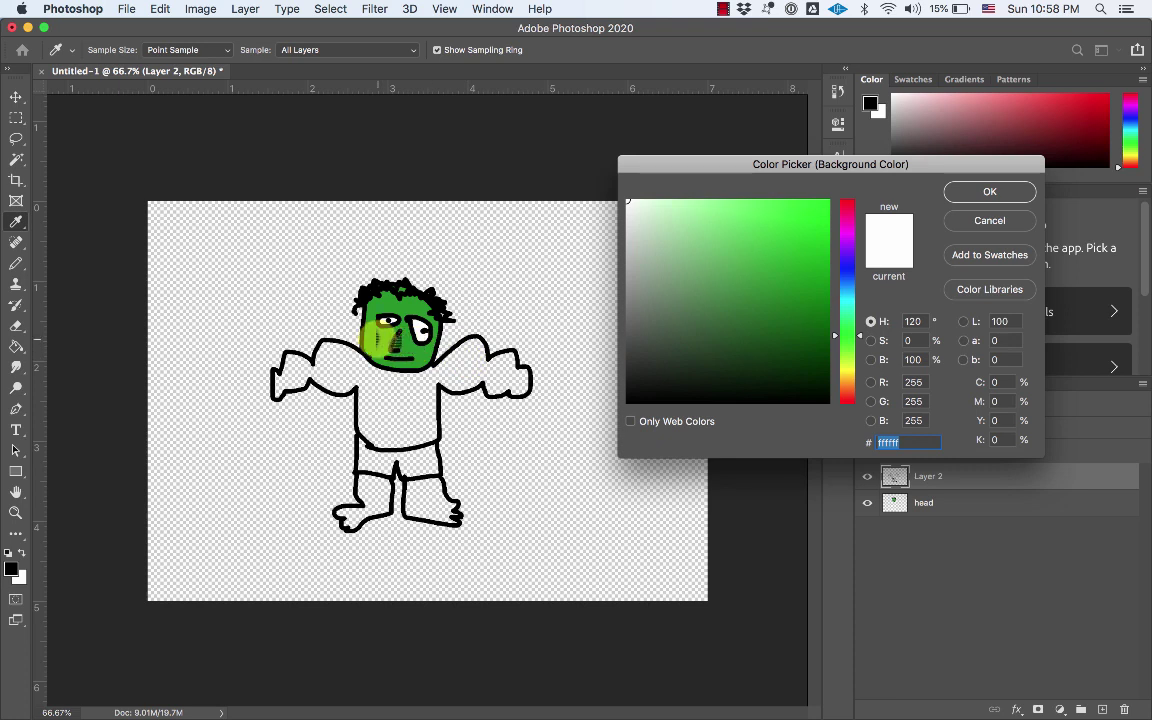
{"action": "left_click", "coordinate": [377, 340]}
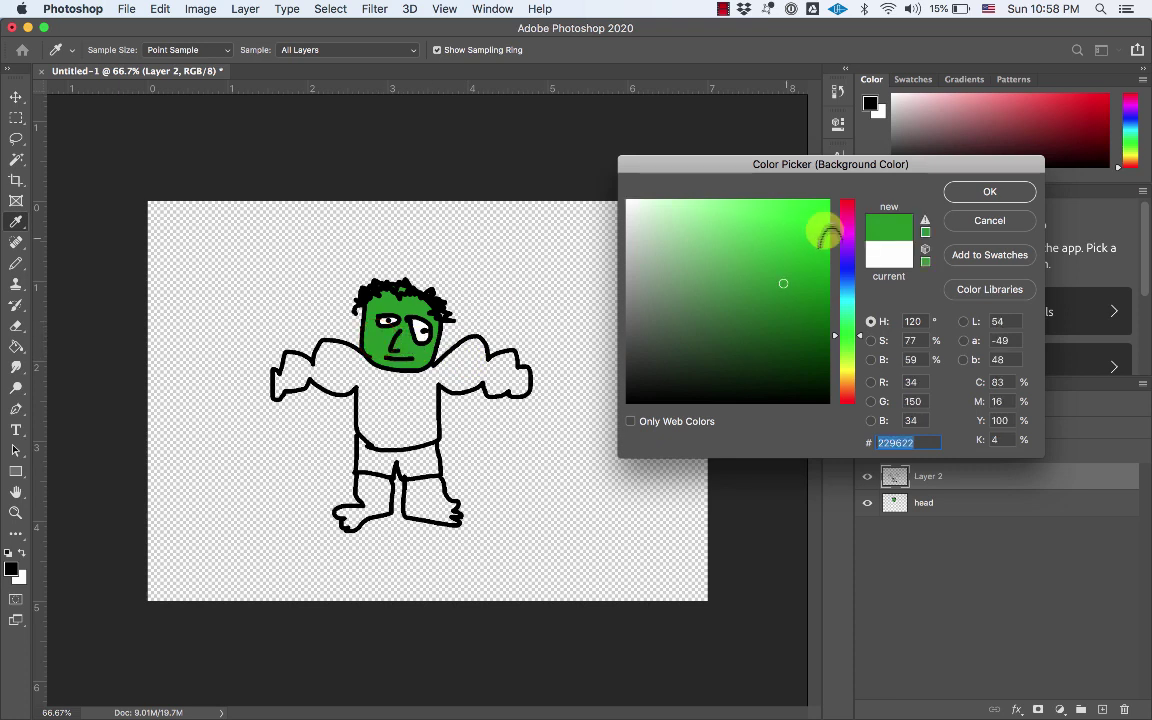
{"action": "left_click", "coordinate": [987, 192]}
{"action": "key", "text": "g"}
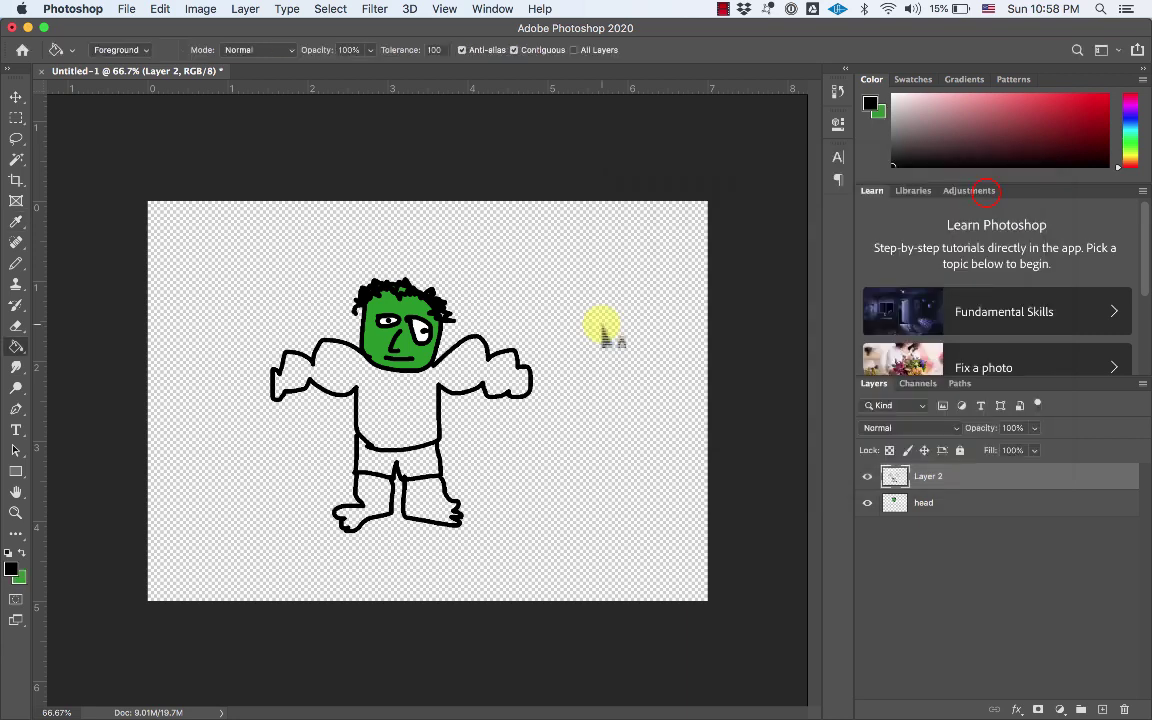
Try filling the torso on Layer 2 with black, swap to green and try the fill again, undoing both fills
{"action": "left_click", "coordinate": [401, 390]}
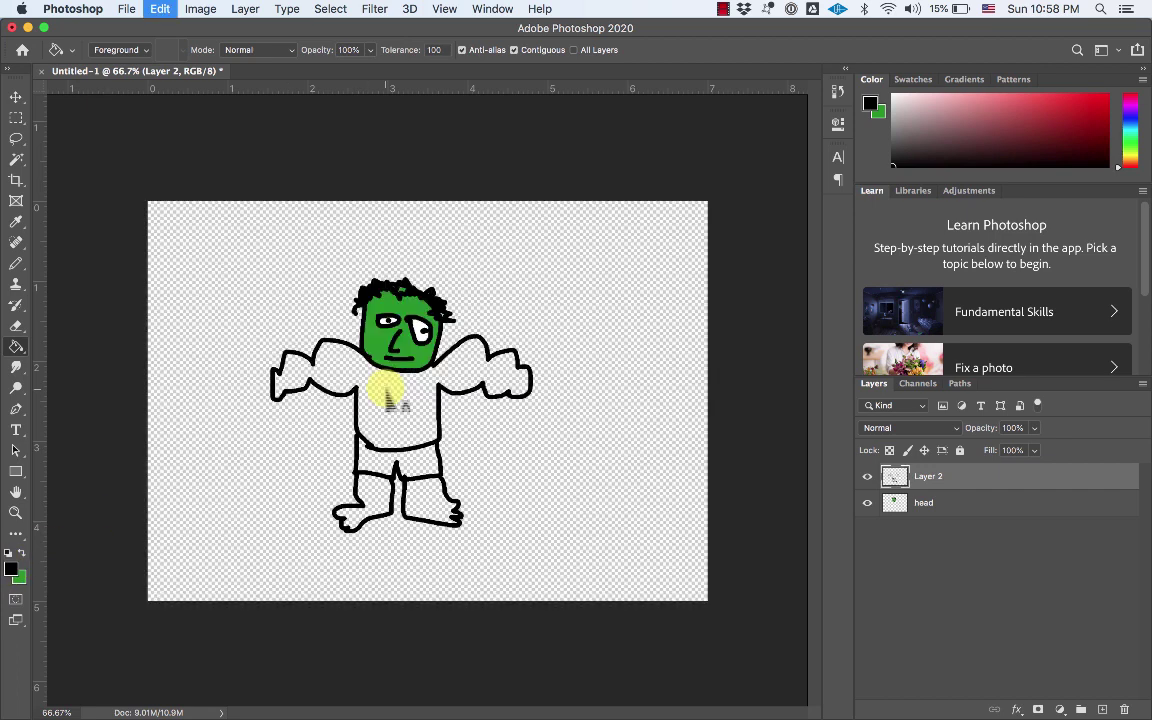
{"action": "key", "text": "super+z"}
{"action": "left_click", "coordinate": [21, 552]}
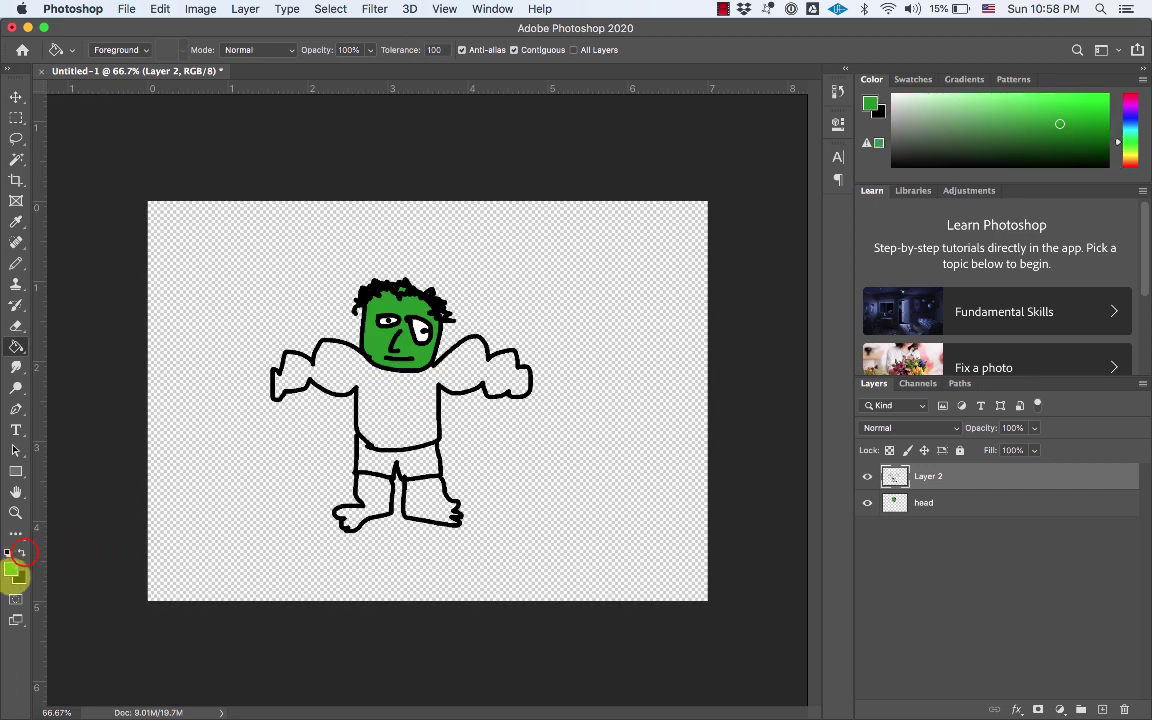
{"action": "left_click", "coordinate": [403, 393]}
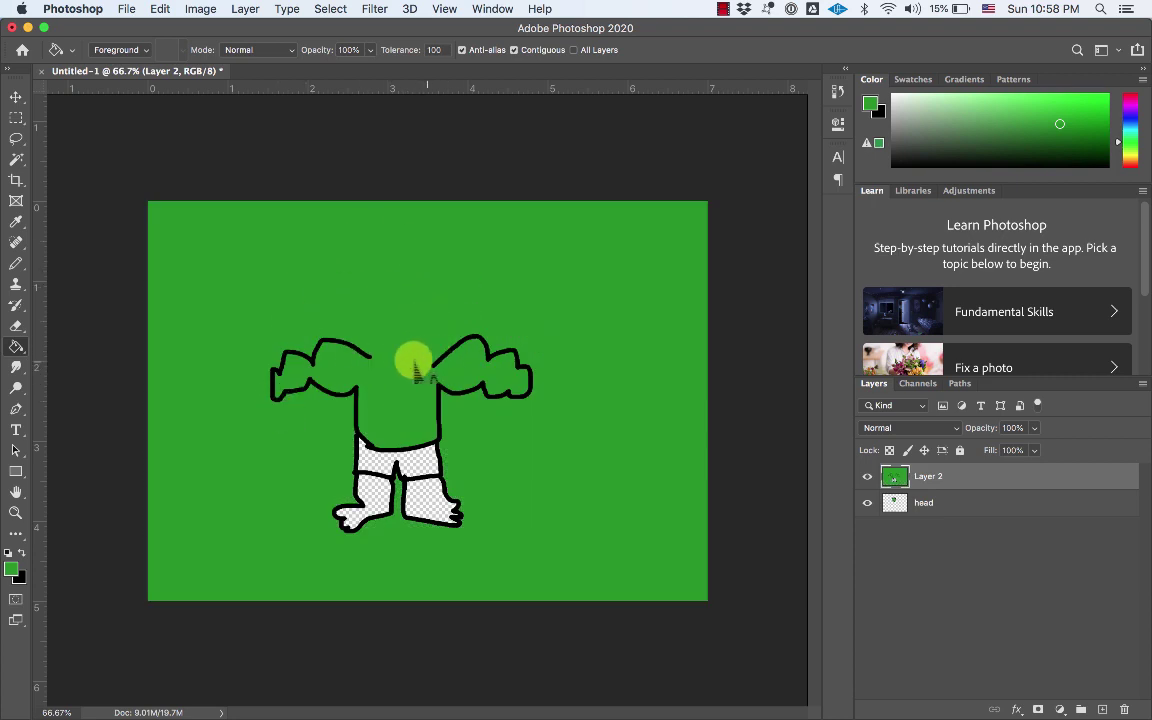
{"action": "key", "text": "super+z"}
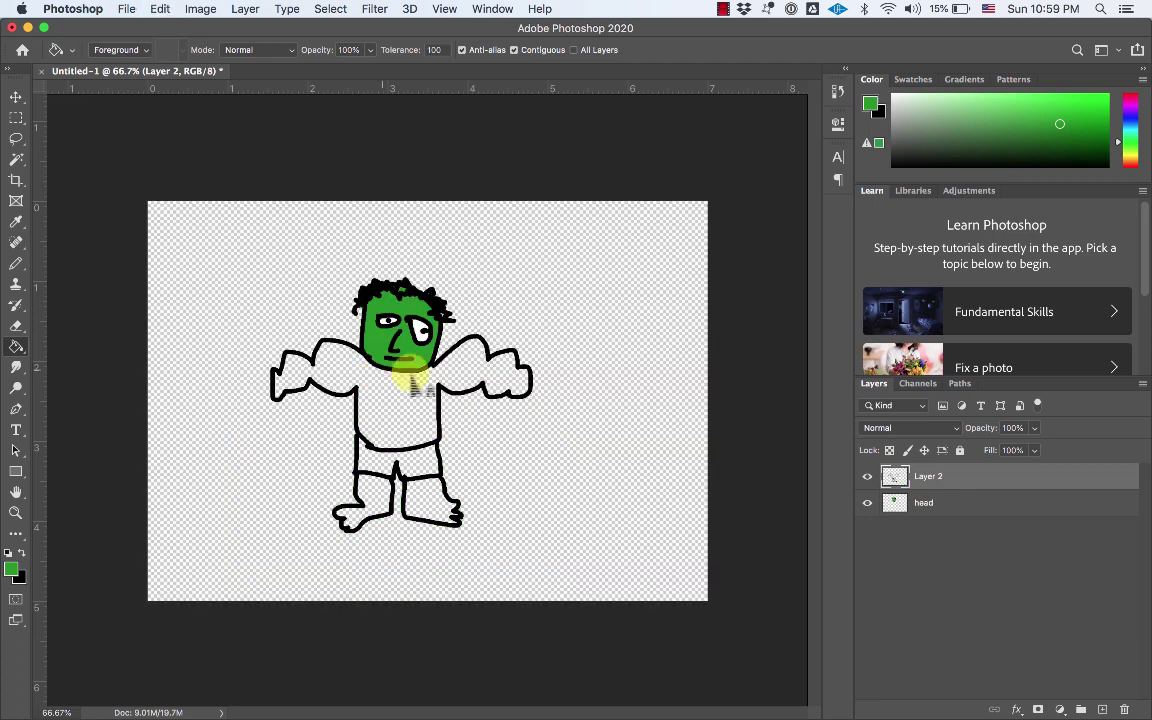
Hide the head layer and close the neck gap between the shoulders with a black pencil line on Layer 2
{"action": "left_click", "coordinate": [867, 503]}
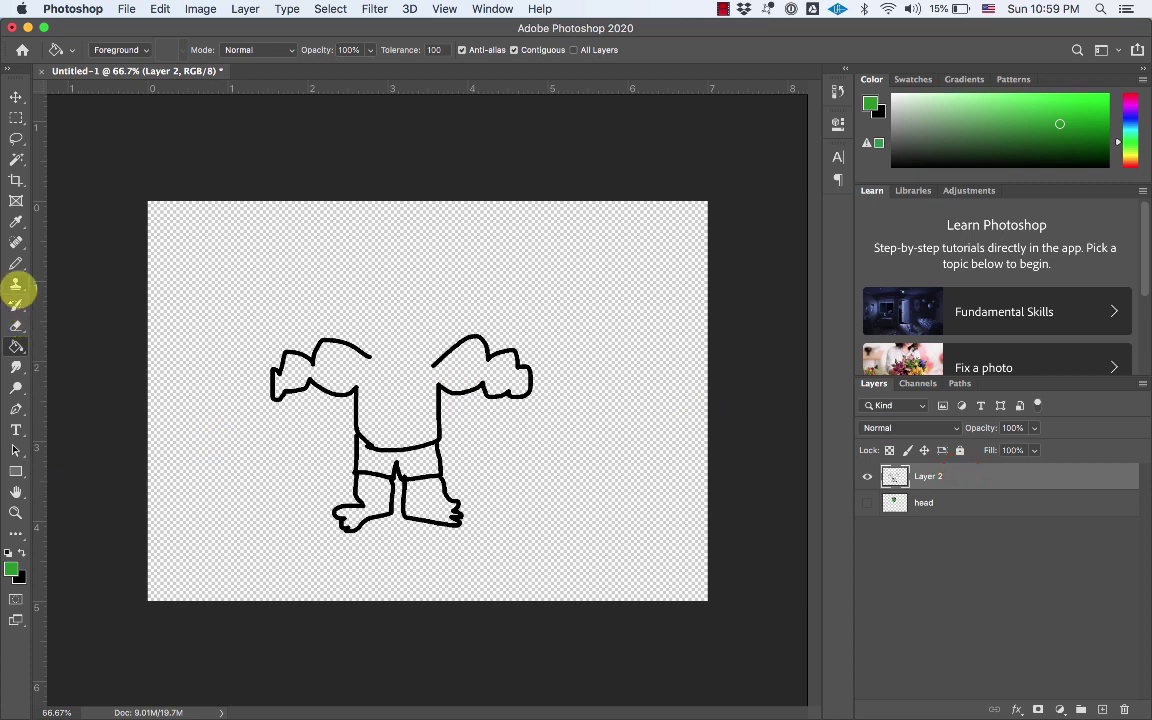
{"action": "left_click", "coordinate": [16, 264]}
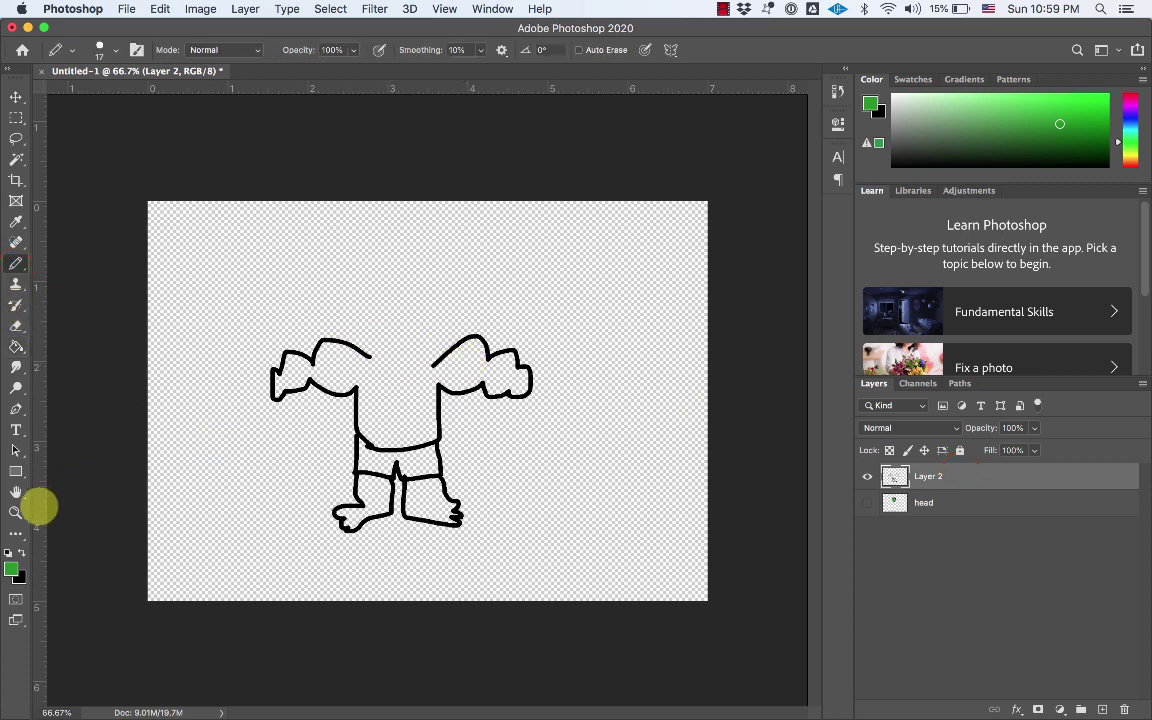
{"action": "left_click", "coordinate": [21, 552]}
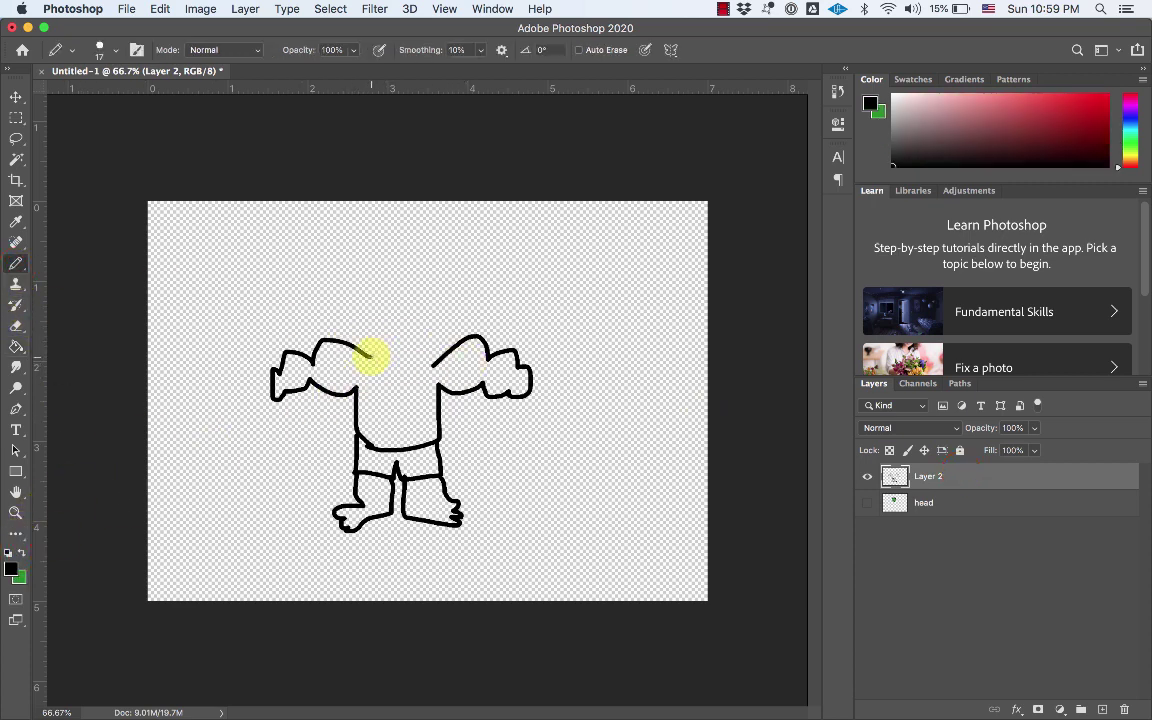
{"action": "left_click_drag", "start_coordinate": [371, 356], "coordinate": [433, 365]}
Fill the torso with its arms and both legs on Layer 2 with green #229622 using the Paint Bucket
{"action": "left_click", "coordinate": [21, 552]}
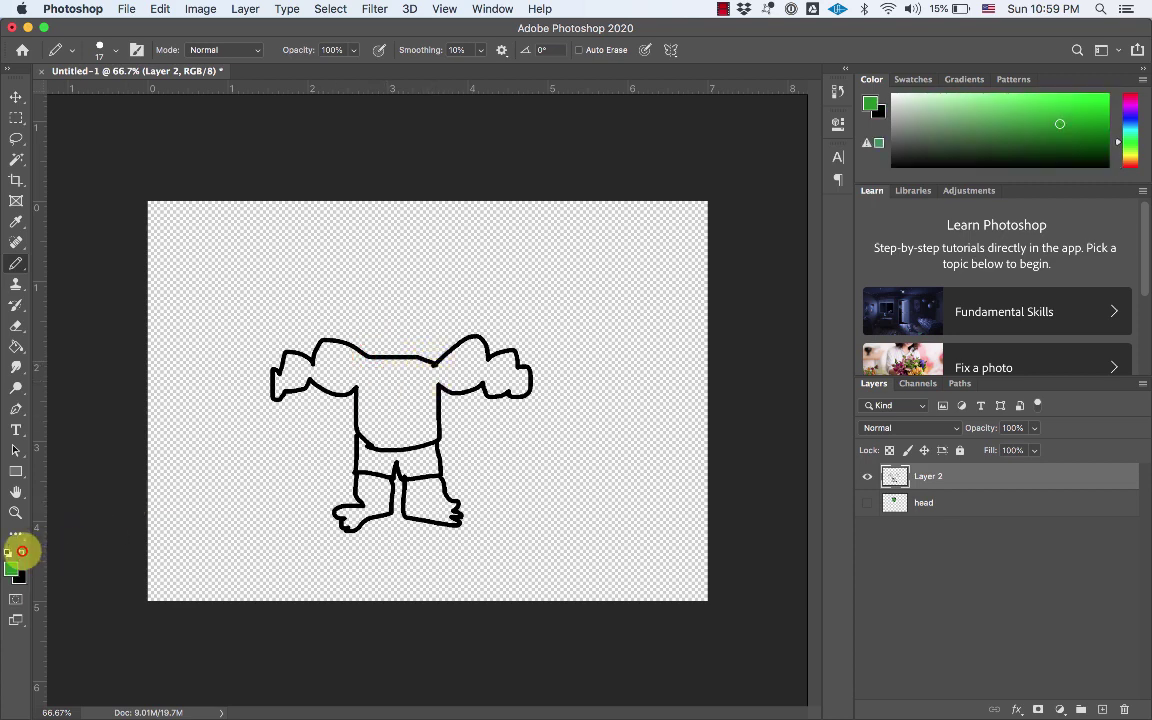
{"action": "left_click", "coordinate": [16, 346]}
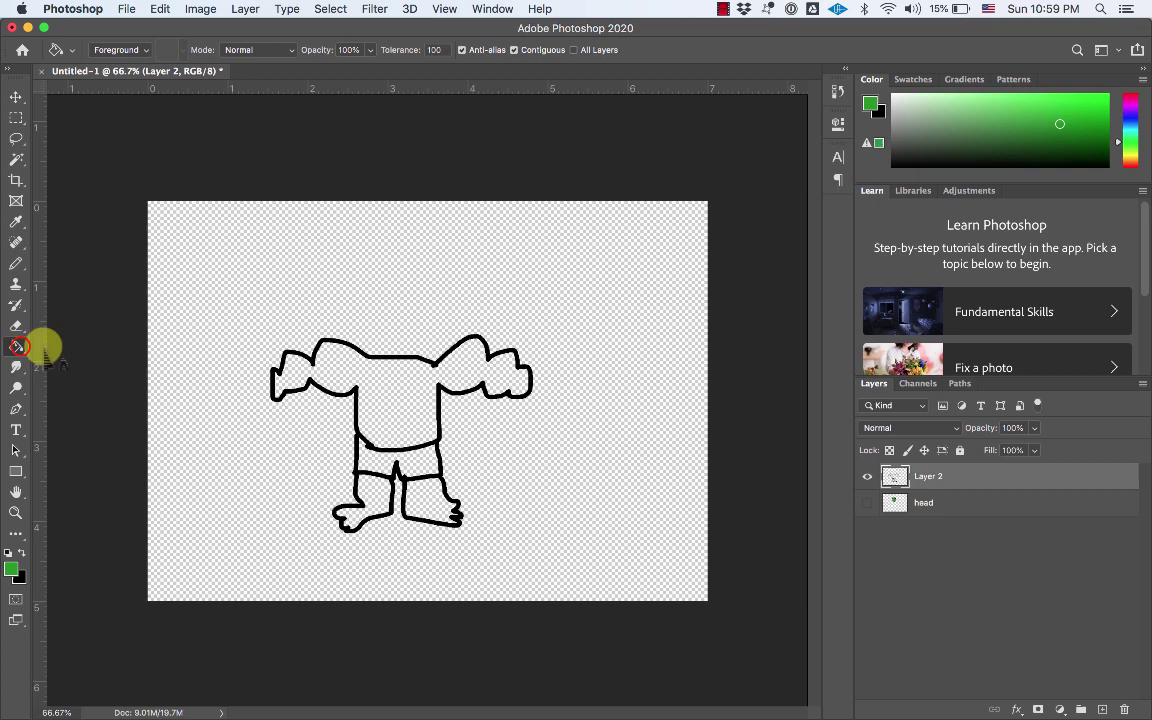
{"action": "left_click", "coordinate": [385, 388]}
{"action": "left_click", "coordinate": [356, 495]}
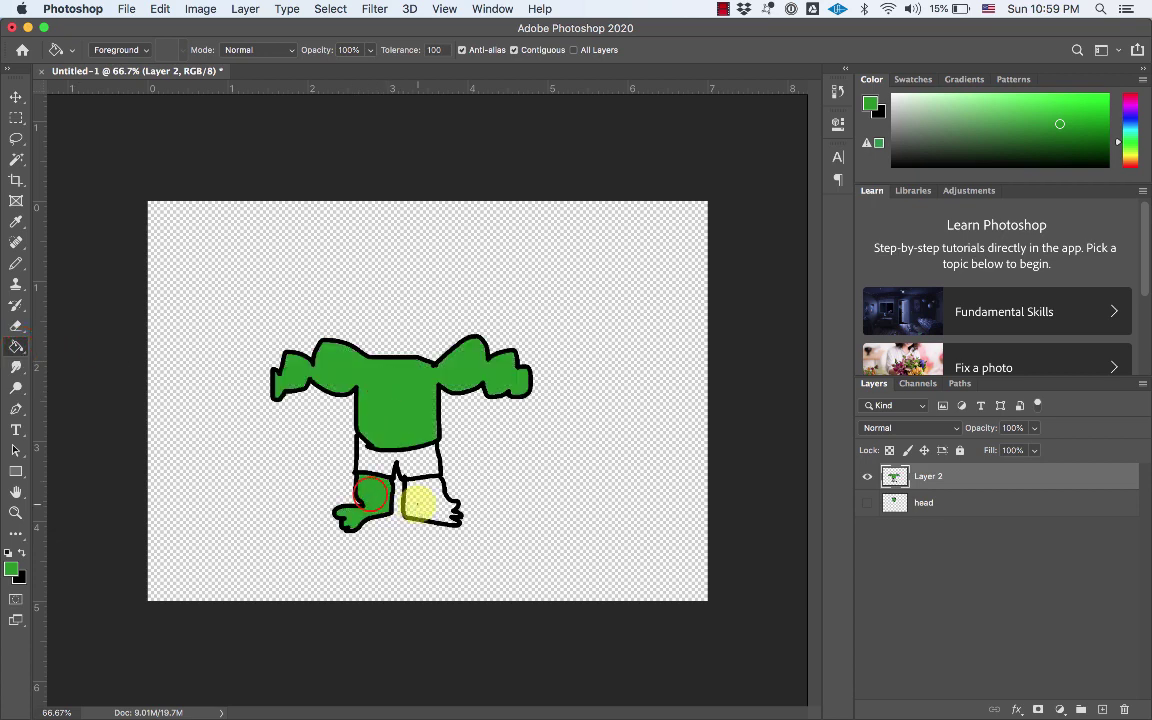
{"action": "left_click", "coordinate": [417, 503]}
Set the foreground colour to purple-blue #5b59b6 and fill the shorts with it using the Paint Bucket
{"action": "left_click", "coordinate": [12, 569]}
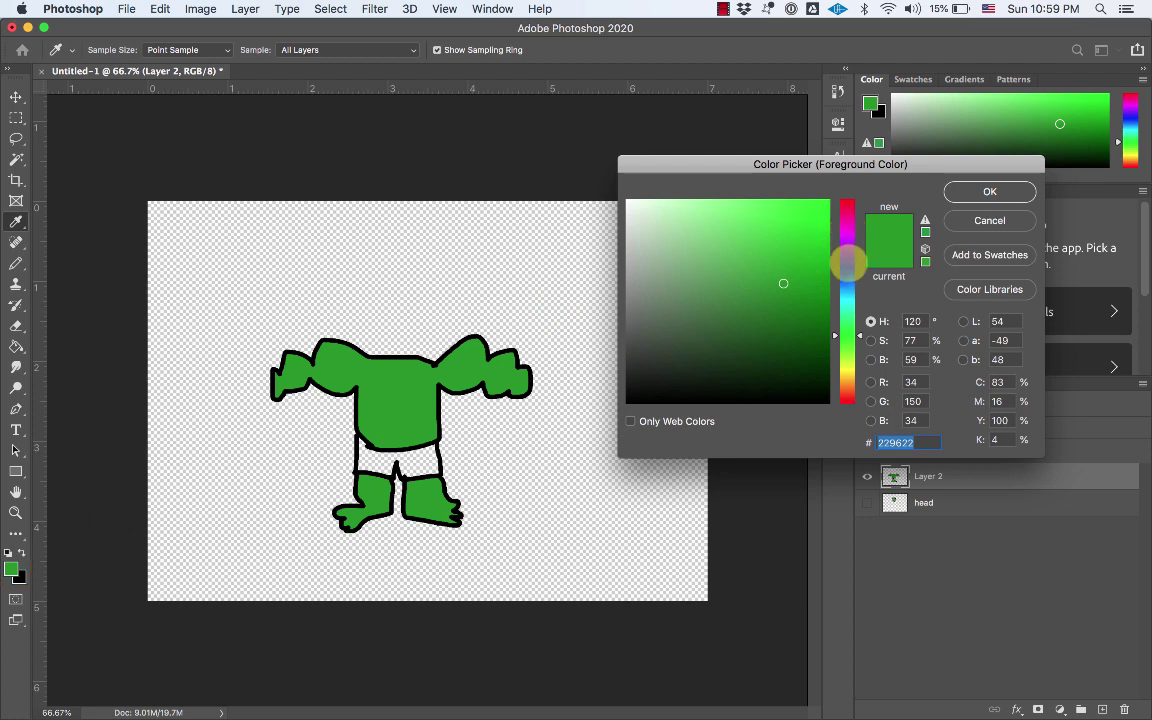
{"action": "left_click", "coordinate": [848, 265]}
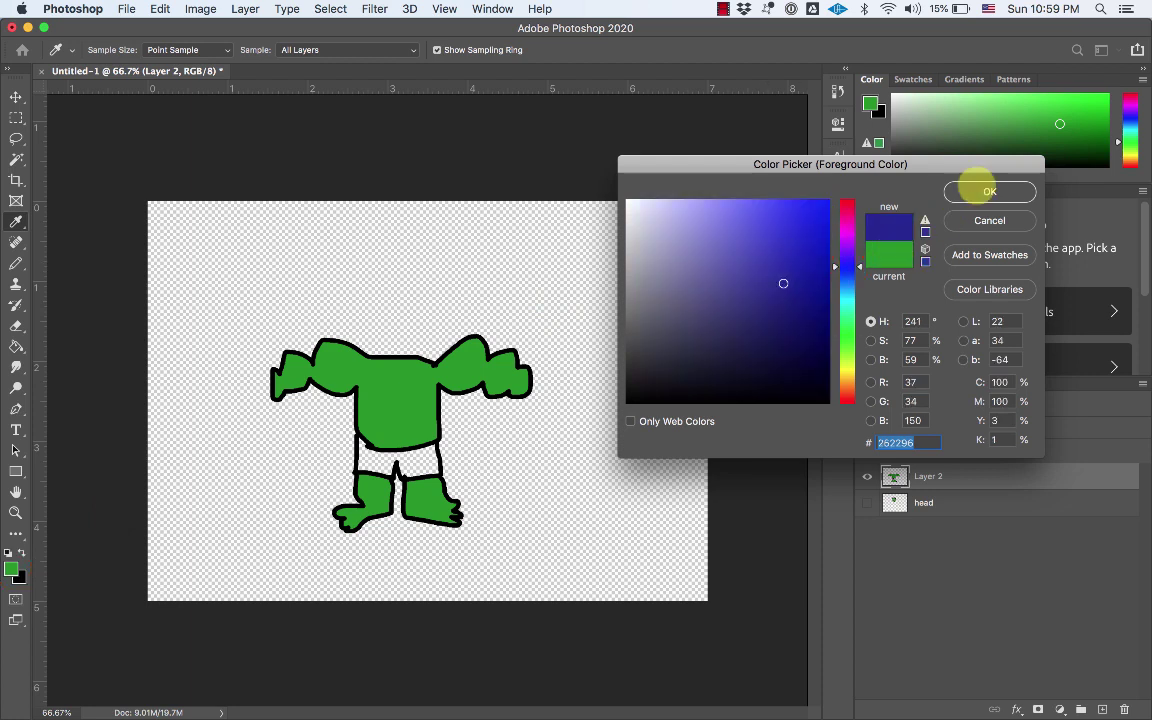
{"action": "left_click", "coordinate": [729, 257]}
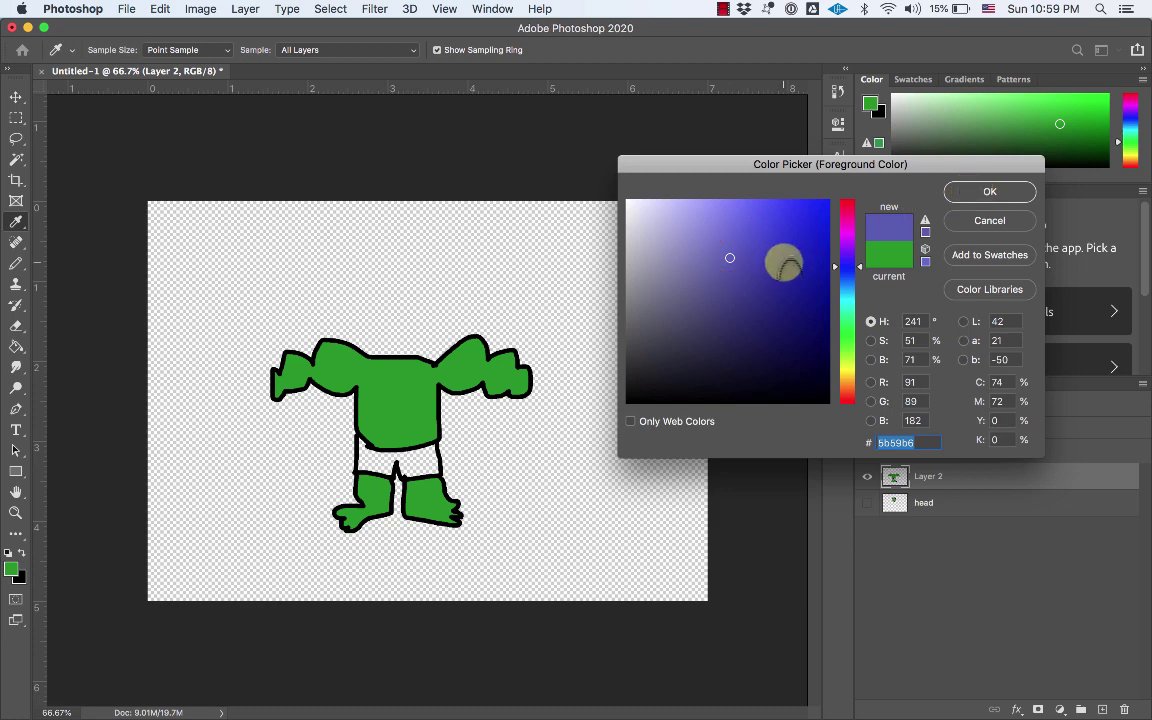
{"action": "left_click", "coordinate": [996, 190]}
{"action": "key", "text": "g"}
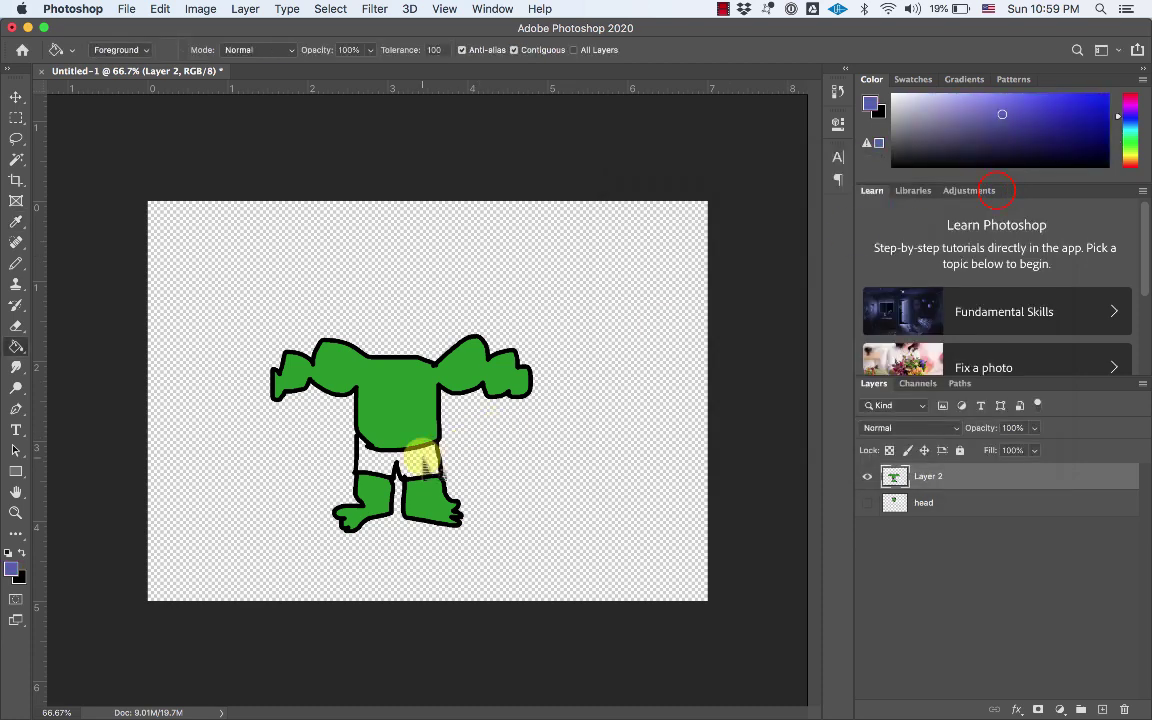
{"action": "left_click", "coordinate": [421, 457]}
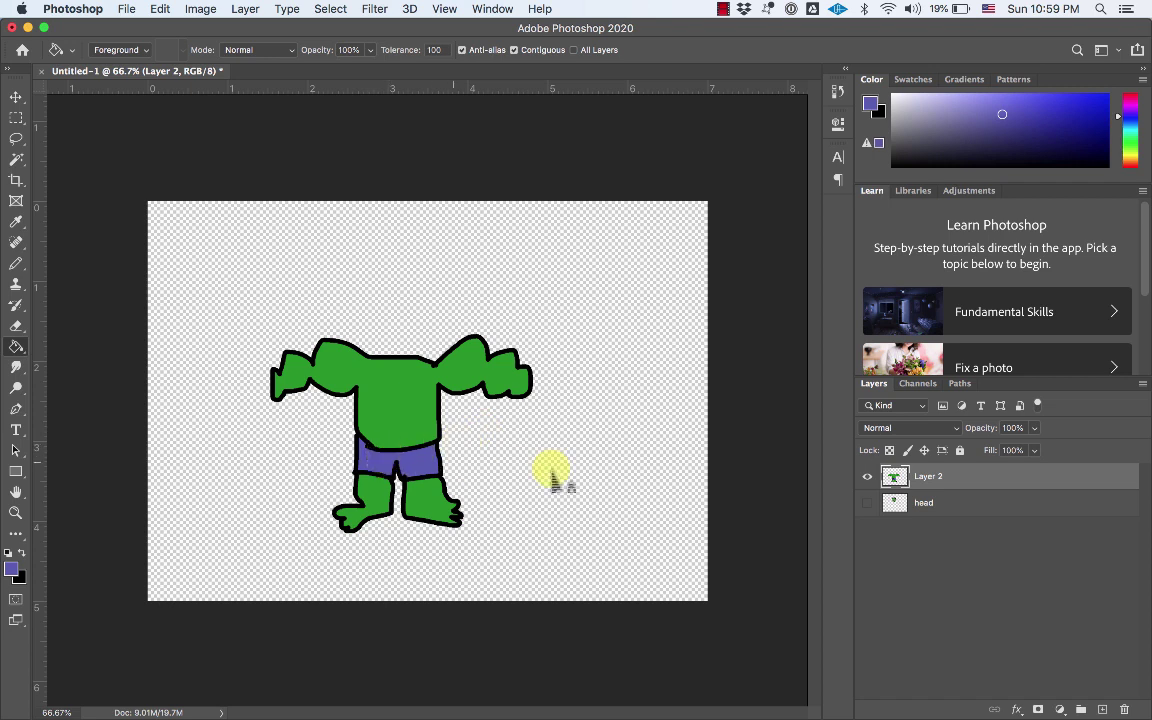
Show the head layer and move it above Layer 2 in the layer order
{"action": "left_click", "coordinate": [866, 503]}
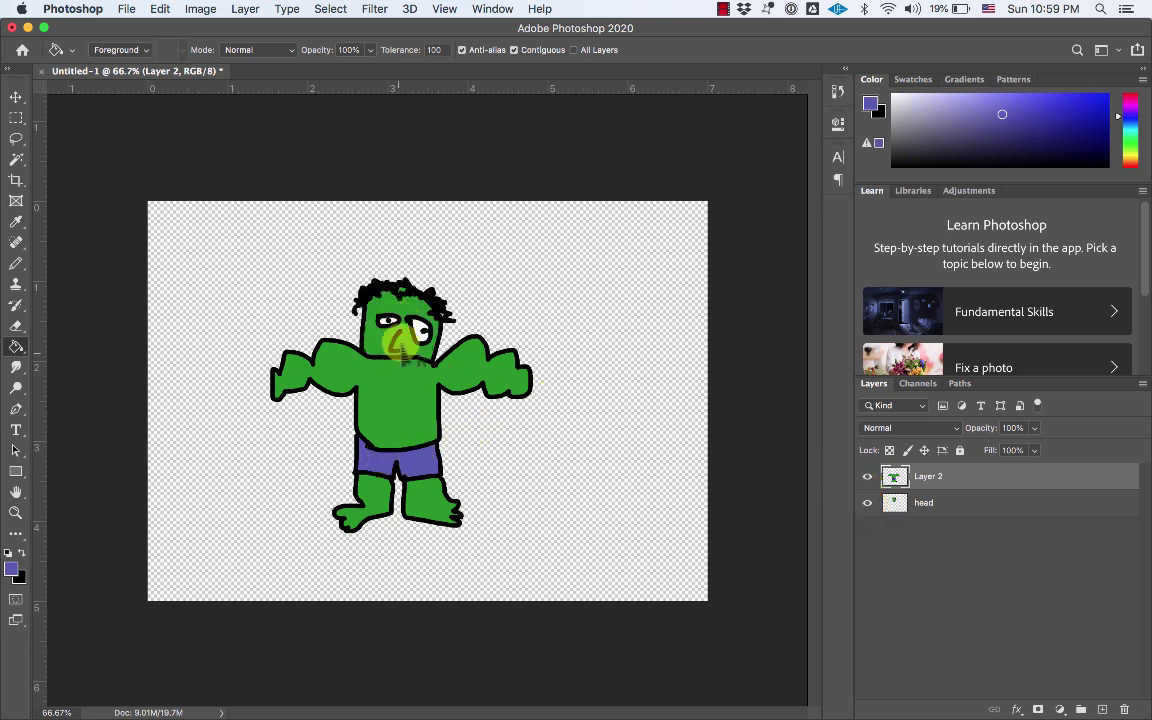
{"action": "left_click", "coordinate": [953, 503]}
{"action": "mouse_move", "coordinate": [953, 503]}
{"action": "left_mouse_down"}
{"action": "mouse_move", "coordinate": [949, 471]}
{"action": "mouse_move", "coordinate": [955, 482]}
{"action": "left_mouse_up"}
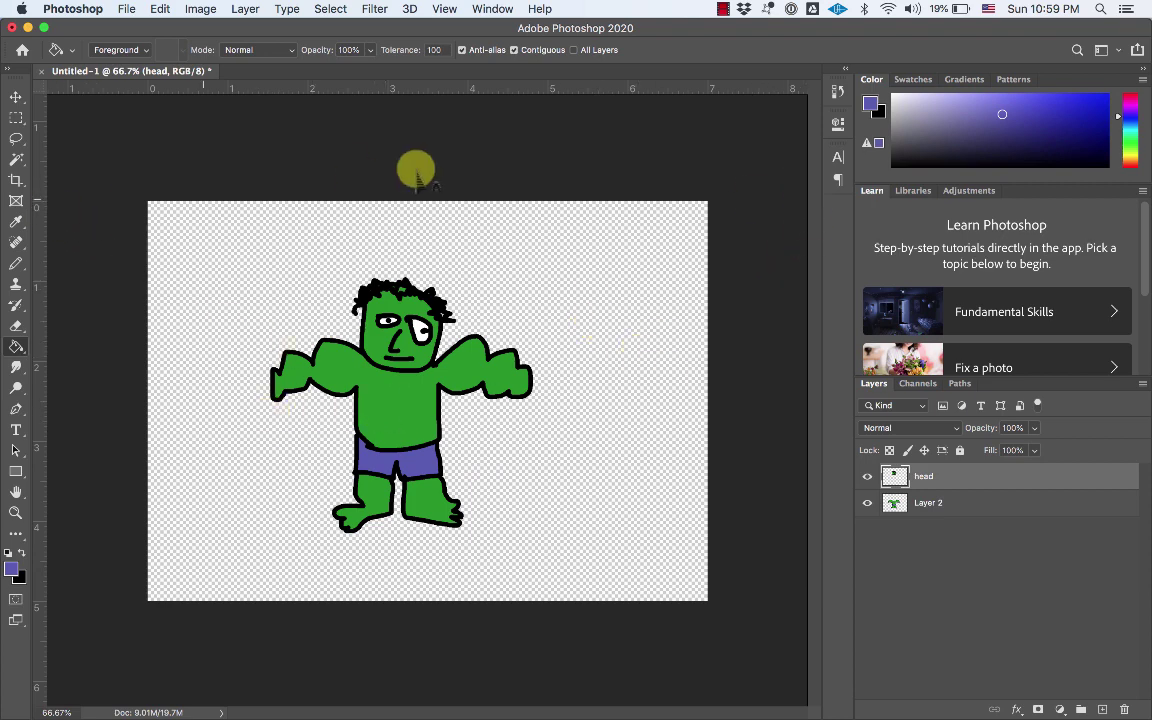
Step back to an earlier Paint Bucket state in the history, and restore the latest Layer Order state
{"action": "left_click", "coordinate": [838, 91]}
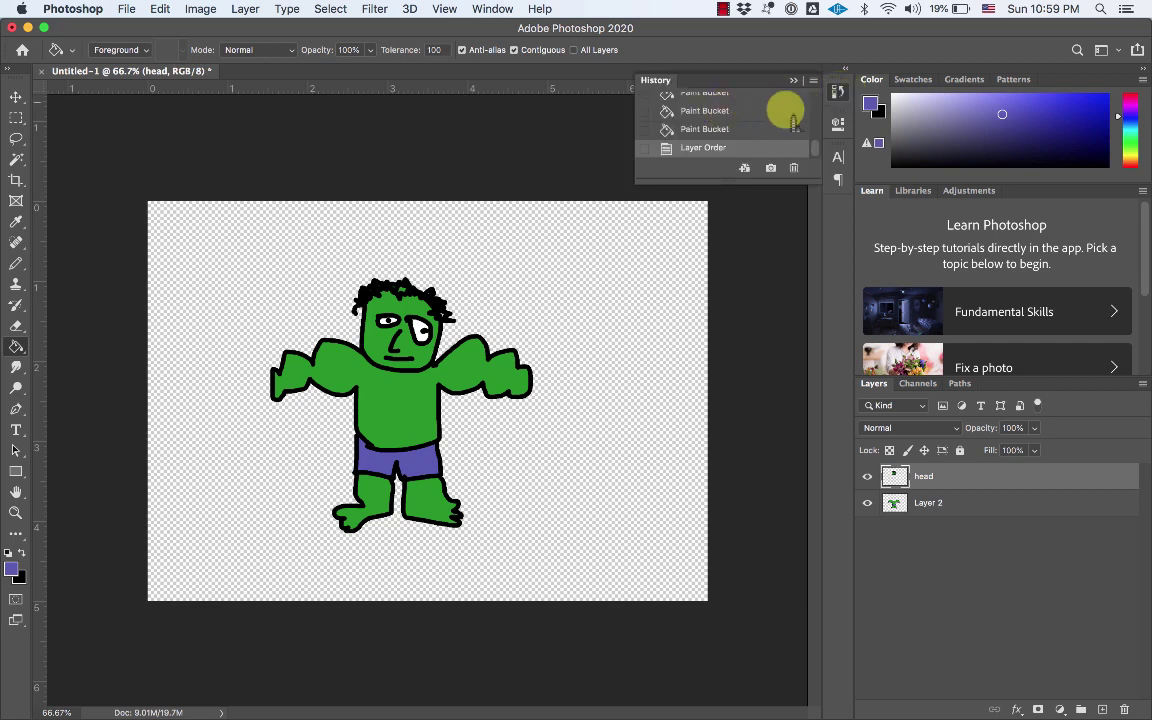
{"action": "scroll", "coordinate": [771, 108], "scroll_direction": "up", "scroll_amount": 3}
{"action": "scroll", "coordinate": [771, 116], "scroll_direction": "down", "scroll_amount": 3}
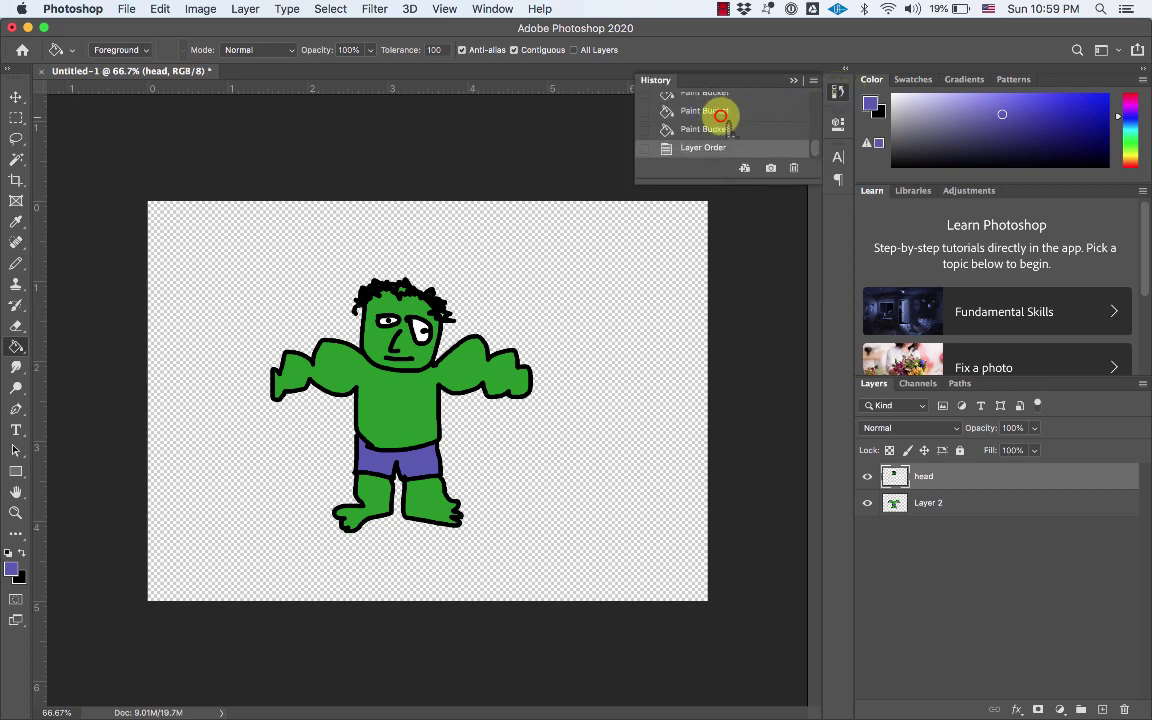
{"action": "left_click", "coordinate": [720, 110]}
{"action": "left_click", "coordinate": [721, 95]}
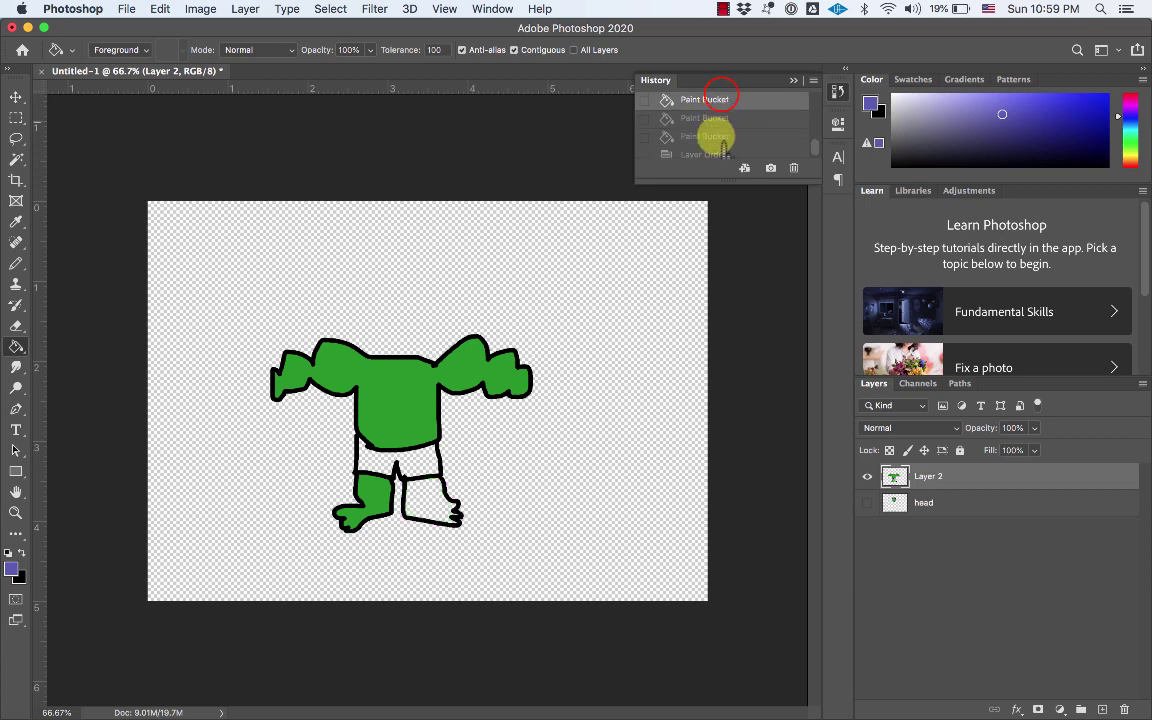
{"action": "scroll", "coordinate": [718, 145], "scroll_direction": "down", "scroll_amount": 1}
{"action": "left_click", "coordinate": [712, 147]}
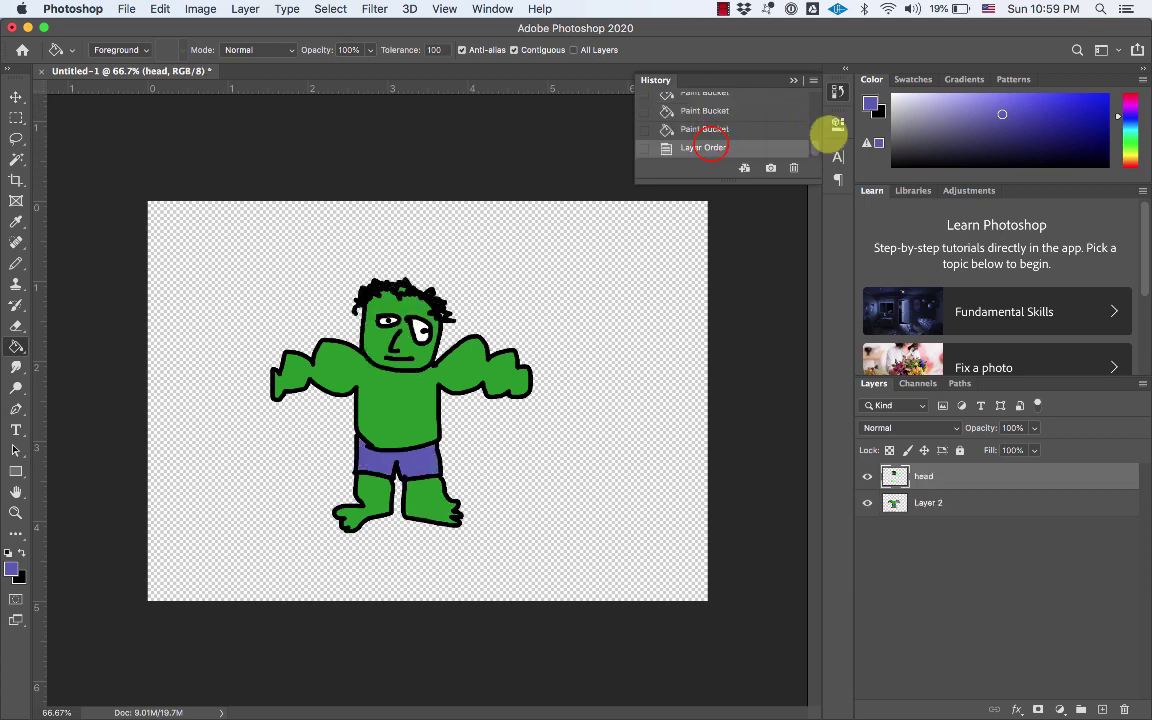
{"action": "left_click", "coordinate": [837, 90]}
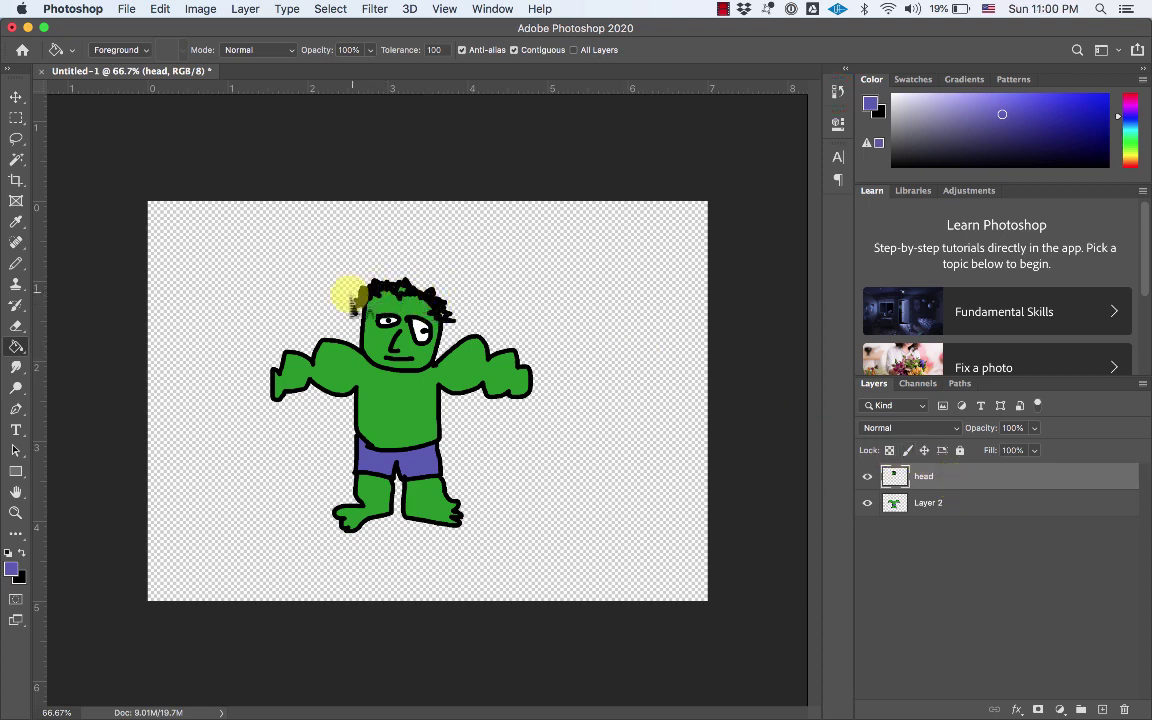
Erase the stray hair at the left side of the character's head on the head layer with the 20 px Eraser
{"action": "left_click", "coordinate": [942, 479]}
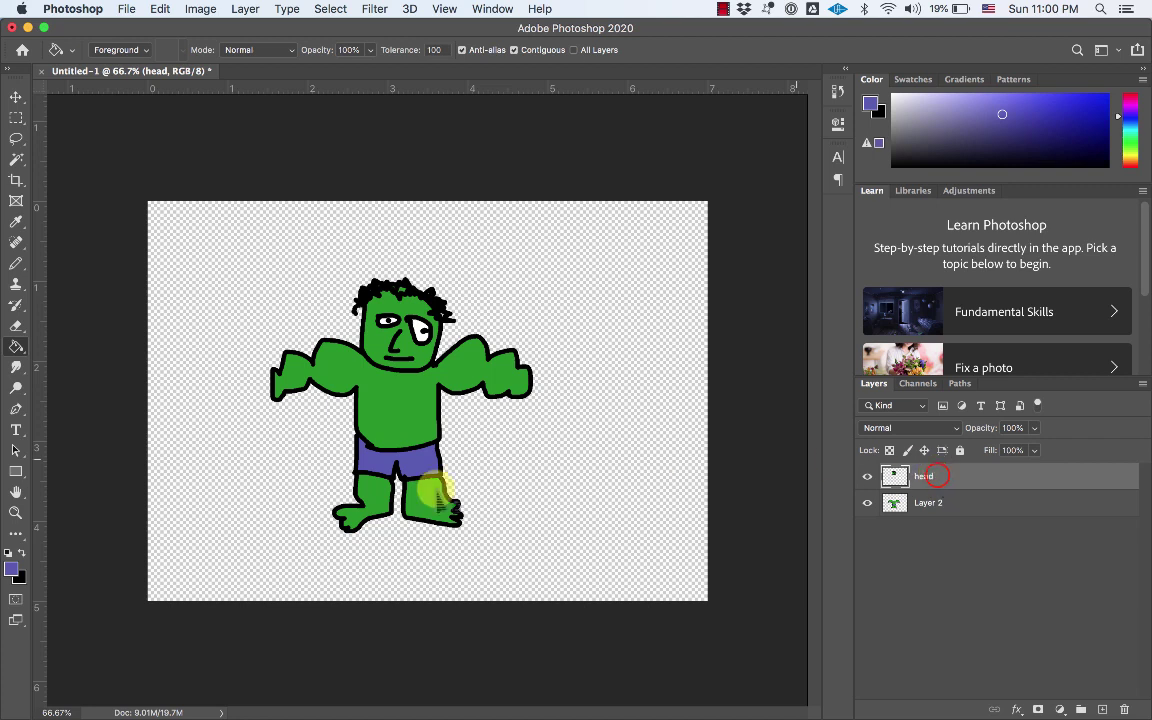
{"action": "left_click", "coordinate": [17, 325]}
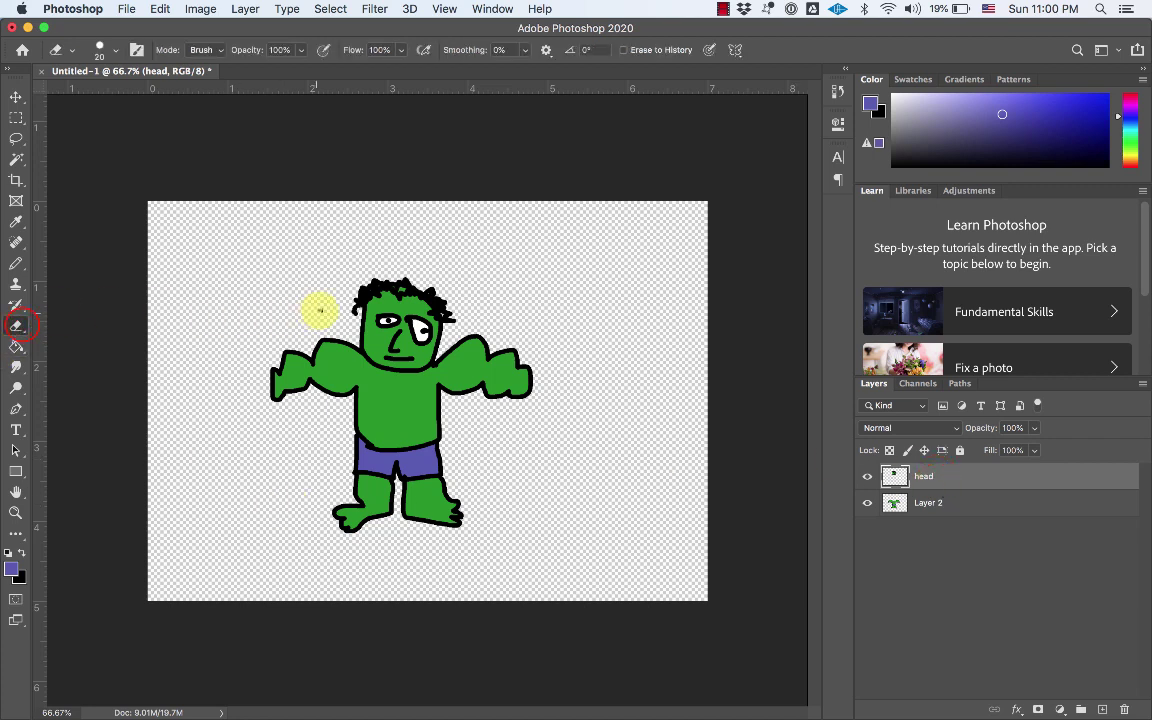
{"action": "left_click_drag", "start_coordinate": [351, 309], "coordinate": [359, 289]}
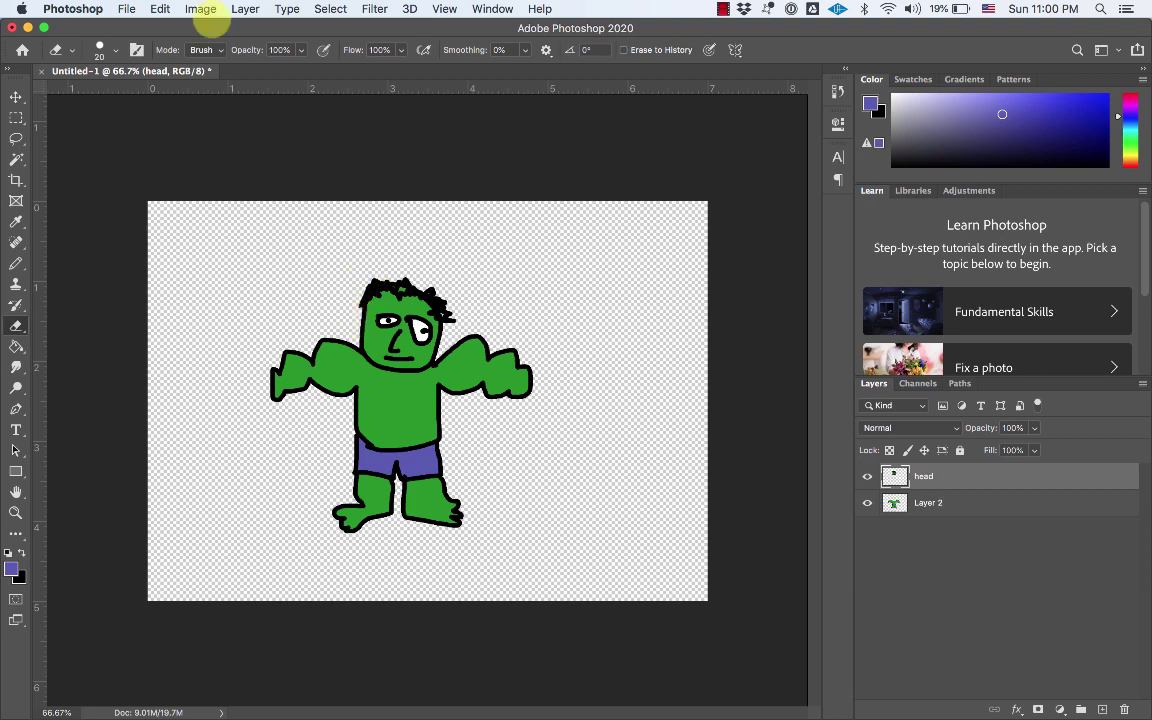
Set the eraser size to 91 px and erase the remaining black hair across the top of the head
{"action": "left_click", "coordinate": [115, 49]}
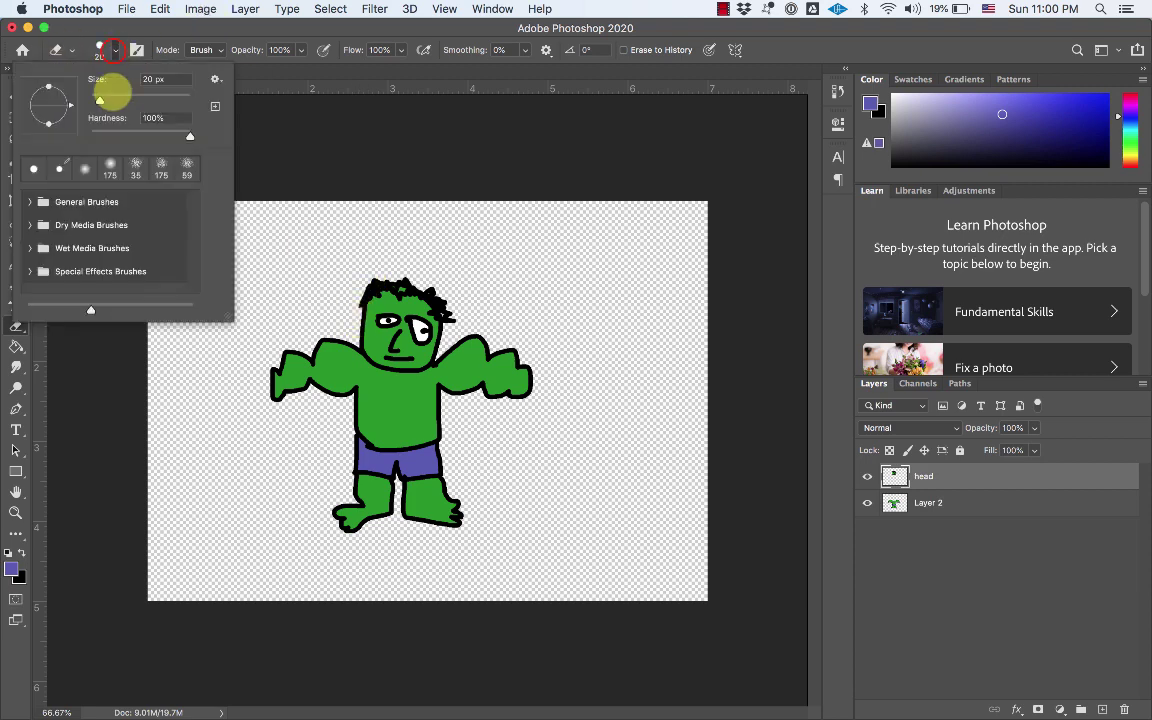
{"action": "left_click_drag", "start_coordinate": [98, 100], "coordinate": [128, 100]}
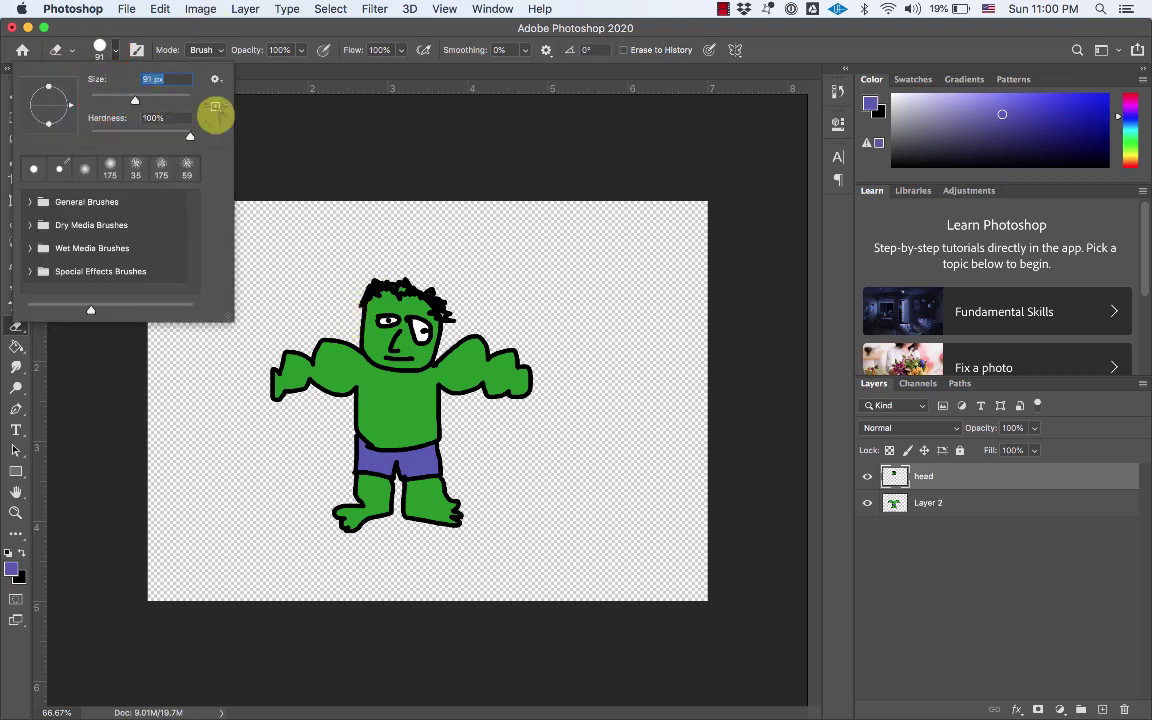
{"action": "left_click", "coordinate": [360, 265]}
{"action": "mouse_move", "coordinate": [362, 265]}
{"action": "left_mouse_down"}
{"action": "mouse_move", "coordinate": [450, 278]}
{"action": "mouse_move", "coordinate": [458, 303]}
{"action": "mouse_move", "coordinate": [437, 294]}
{"action": "left_mouse_up"}
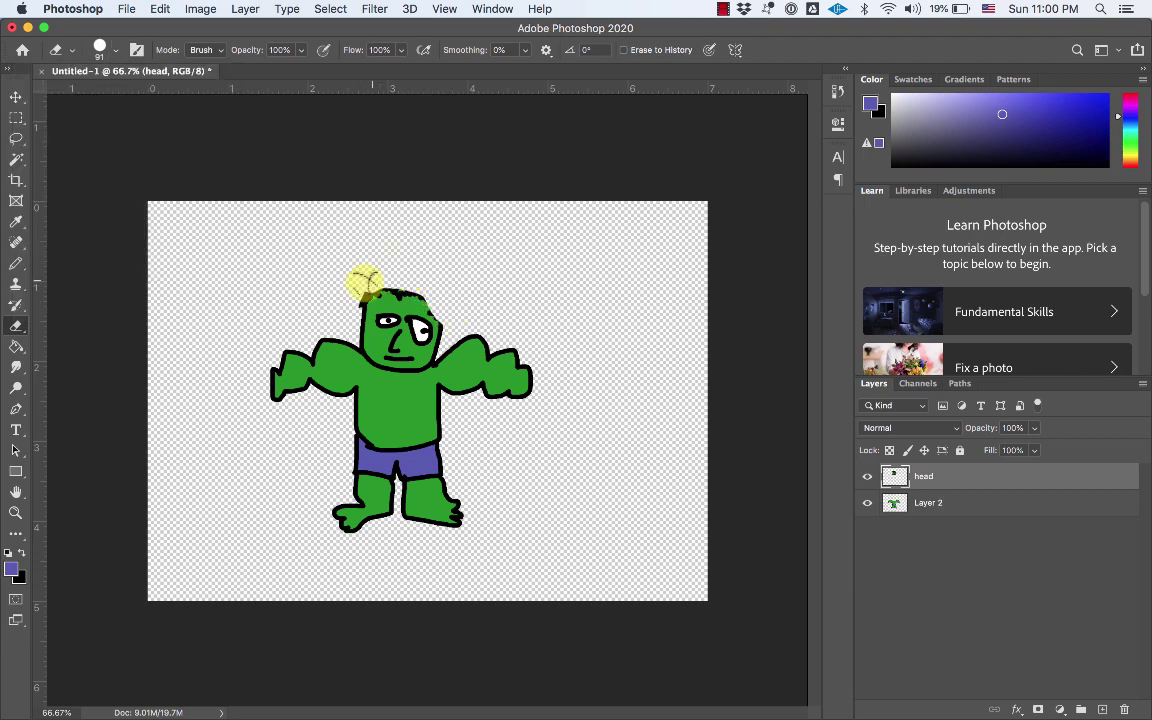
Change the foreground colour to a muted red and draw new hair over the top of the head with the Pencil
{"action": "left_click", "coordinate": [16, 263]}
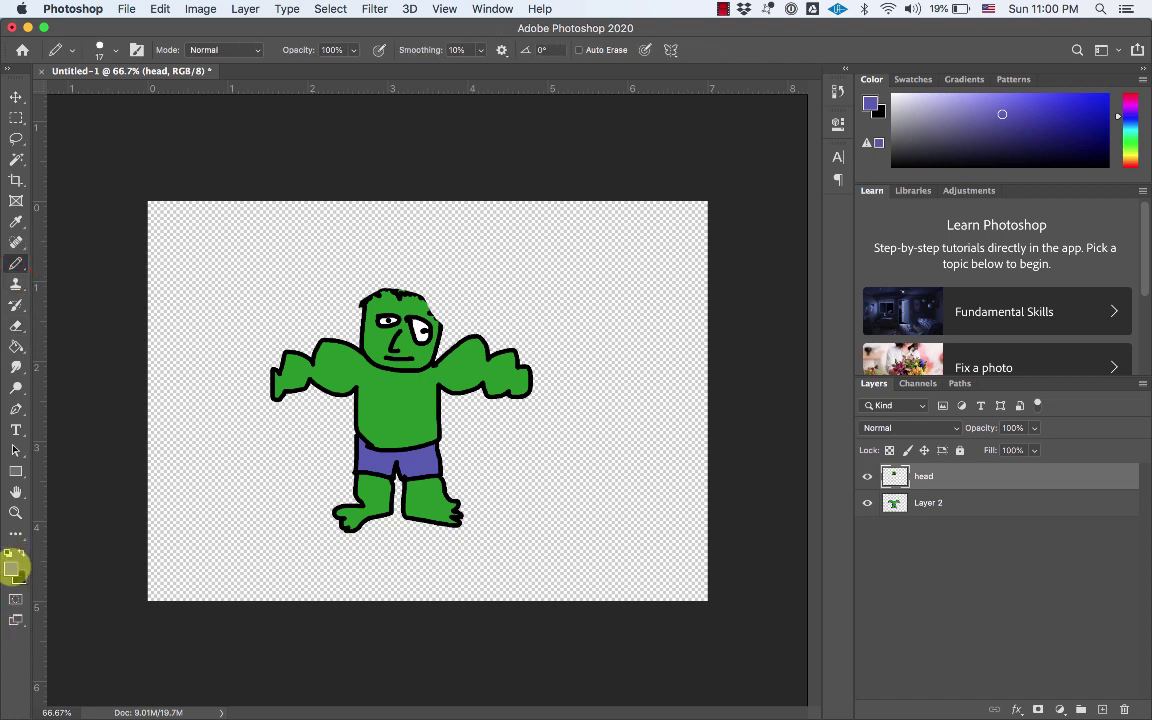
{"action": "left_click", "coordinate": [13, 567]}
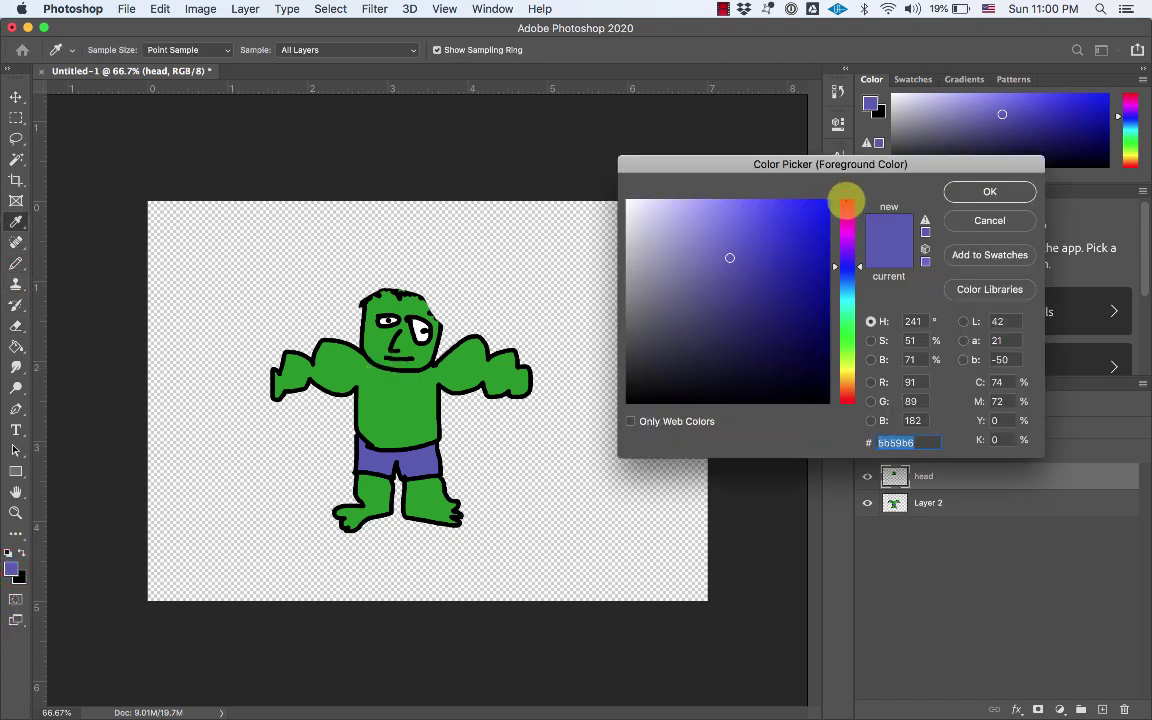
{"action": "left_click", "coordinate": [845, 200]}
{"action": "left_click", "coordinate": [955, 190]}
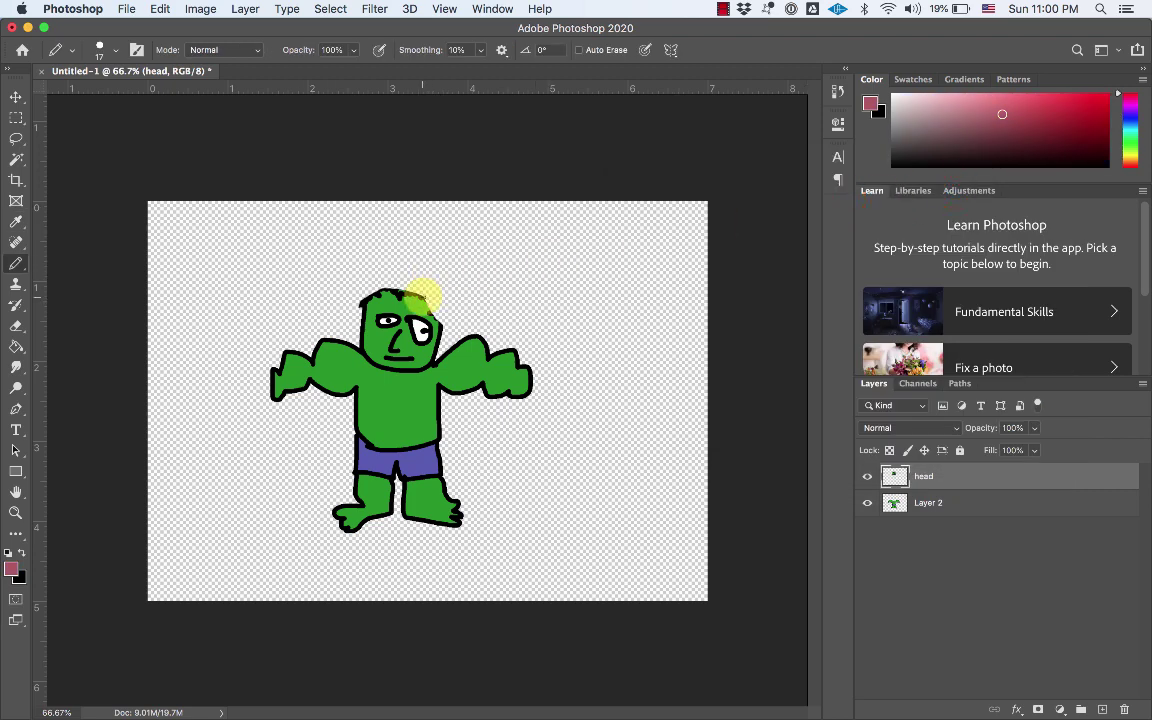
{"action": "mouse_move", "coordinate": [424, 298]}
{"action": "left_mouse_down"}
{"action": "mouse_move", "coordinate": [442, 315]}
{"action": "mouse_move", "coordinate": [378, 280]}
{"action": "mouse_move", "coordinate": [372, 290]}
{"action": "left_mouse_up"}
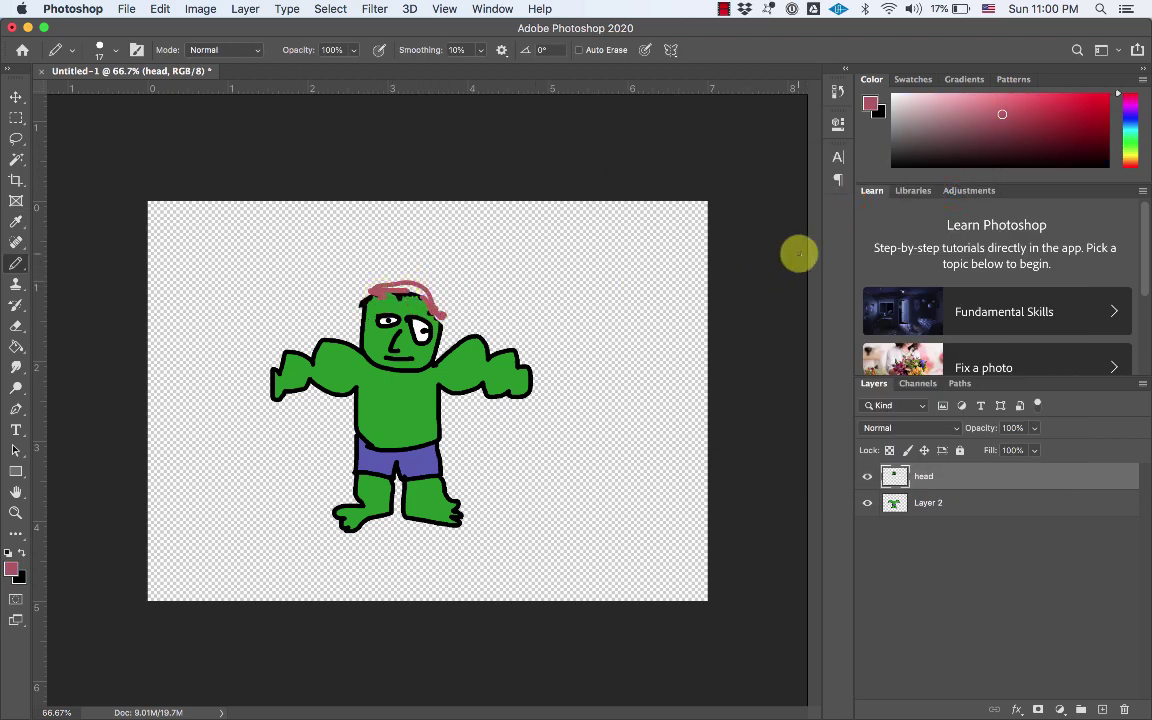
Revert the drawing to the Layer Order history state, and undo a test pencil dot made beside the character
{"action": "left_click", "coordinate": [837, 91]}
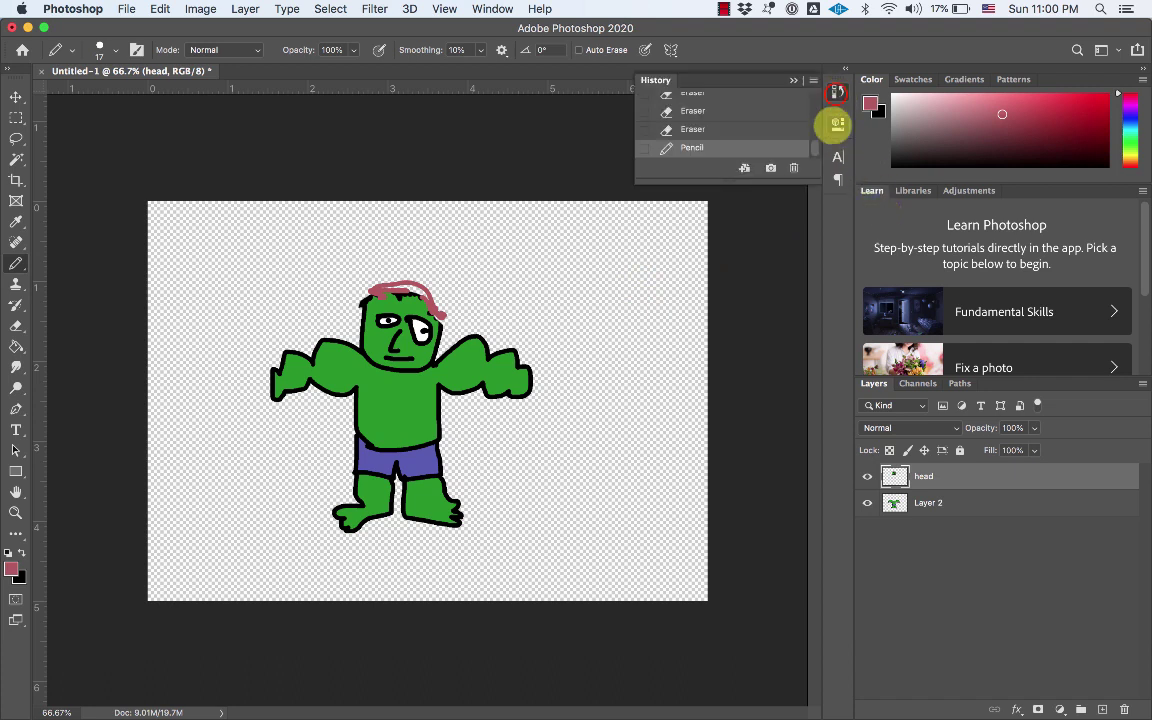
{"action": "scroll", "coordinate": [705, 115], "scroll_direction": "up", "scroll_amount": 3}
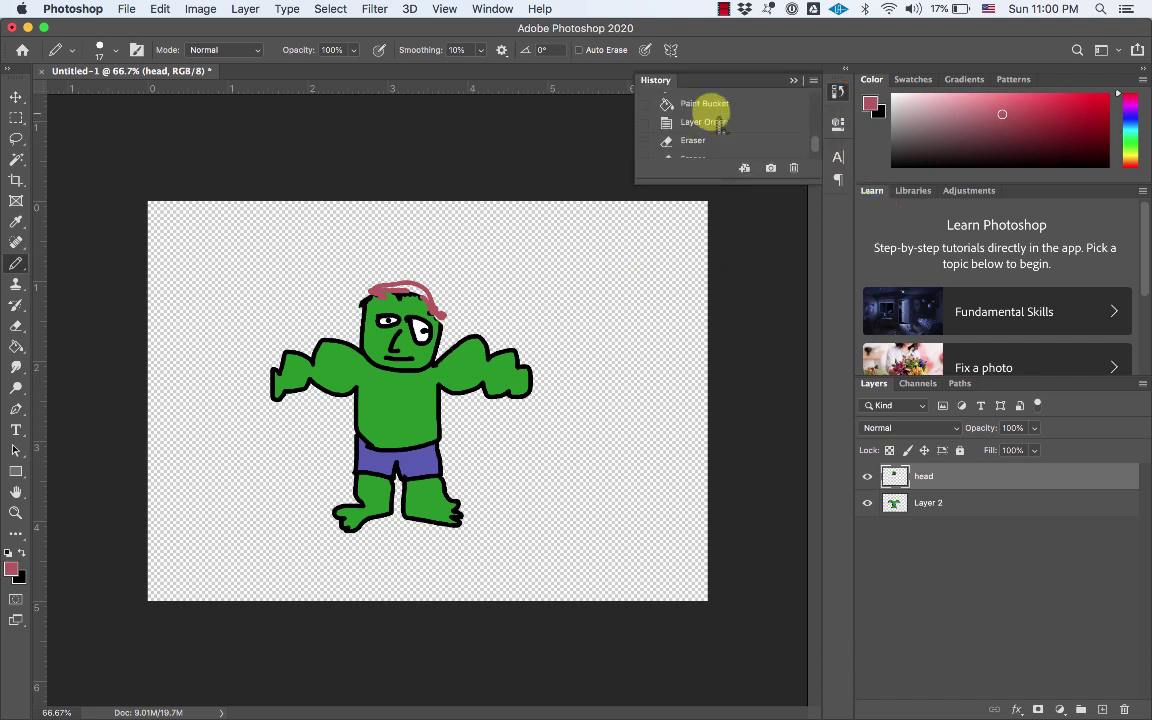
{"action": "left_click", "coordinate": [705, 109]}
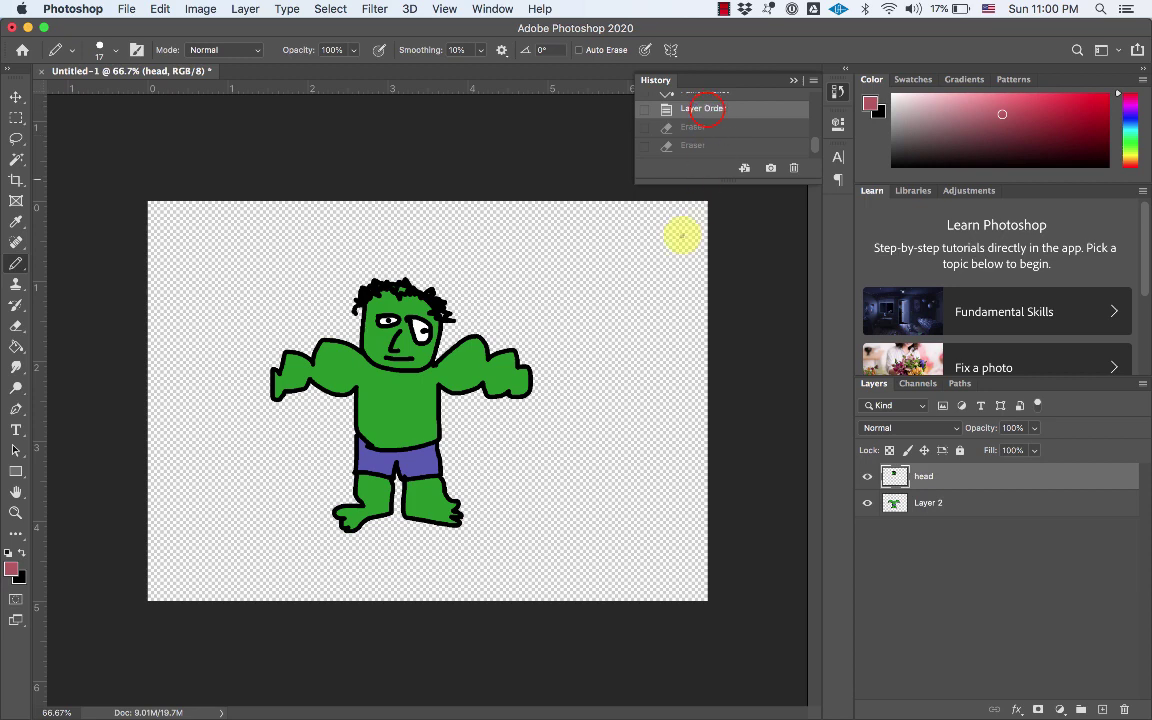
{"action": "left_click", "coordinate": [651, 289]}
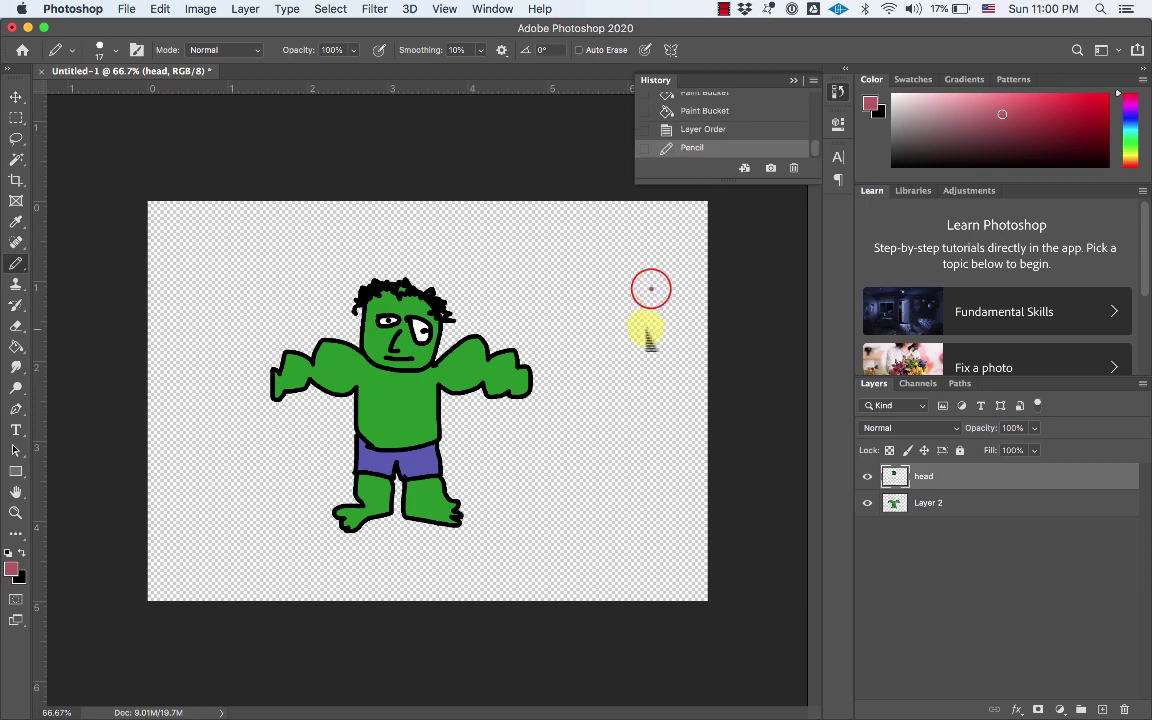
{"action": "key", "text": "super+z"}
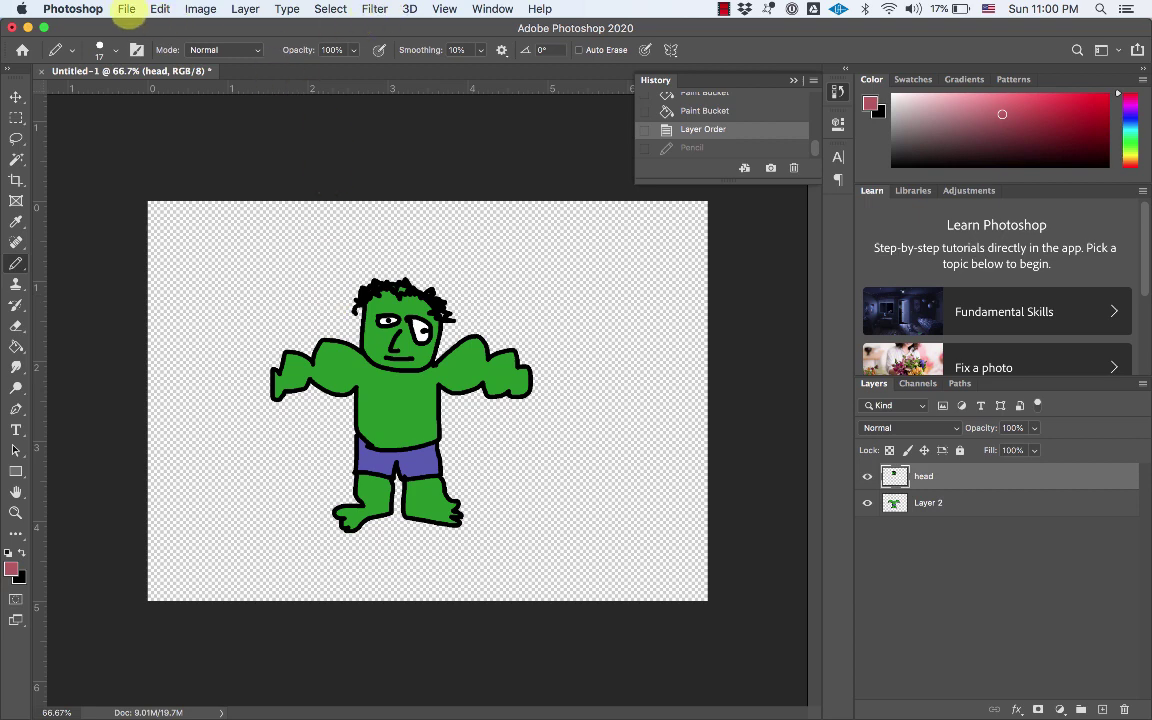
Save the document as hulk.psd in the Tutorial Stuff folder in Photoshop format with layers and Maximize Compatibility
{"action": "left_click", "coordinate": [126, 9]}
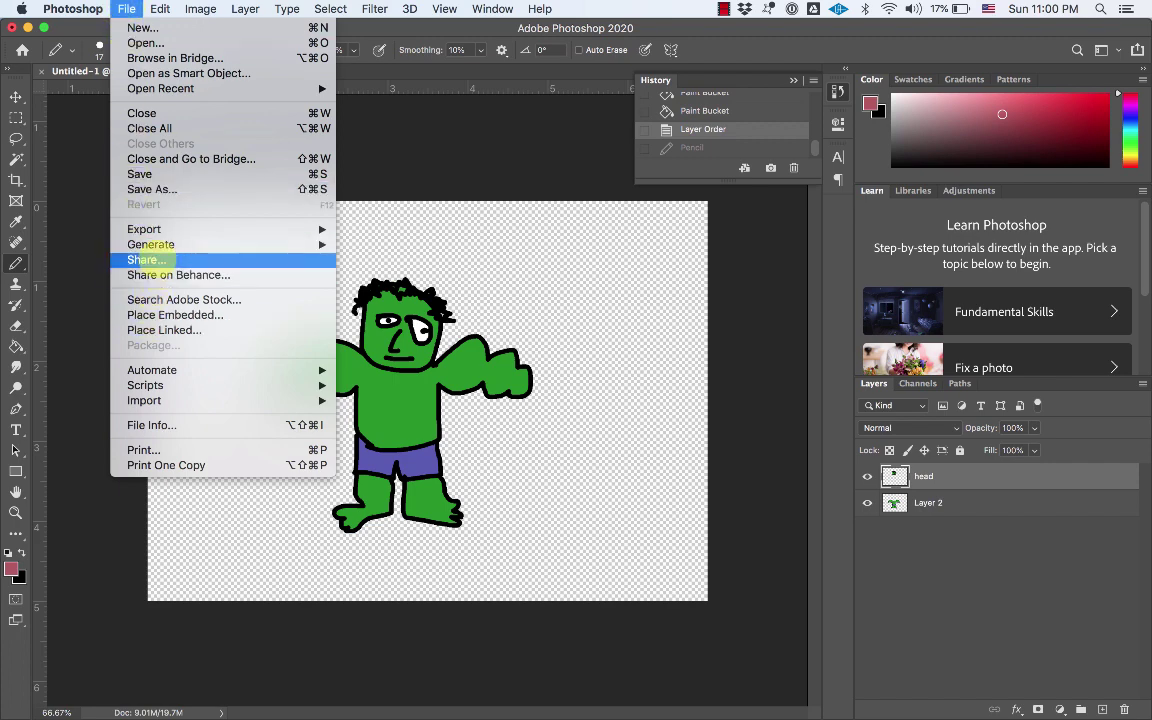
{"action": "left_click", "coordinate": [152, 188]}
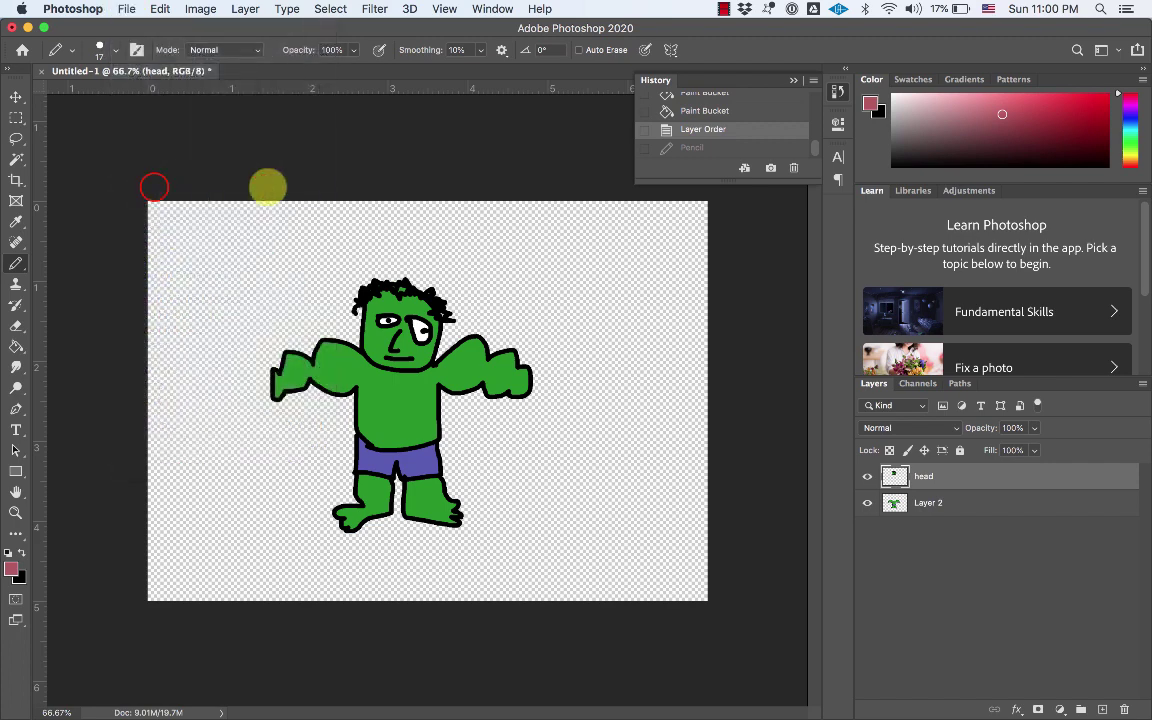
{"action": "type", "text": "hulk.psd"}
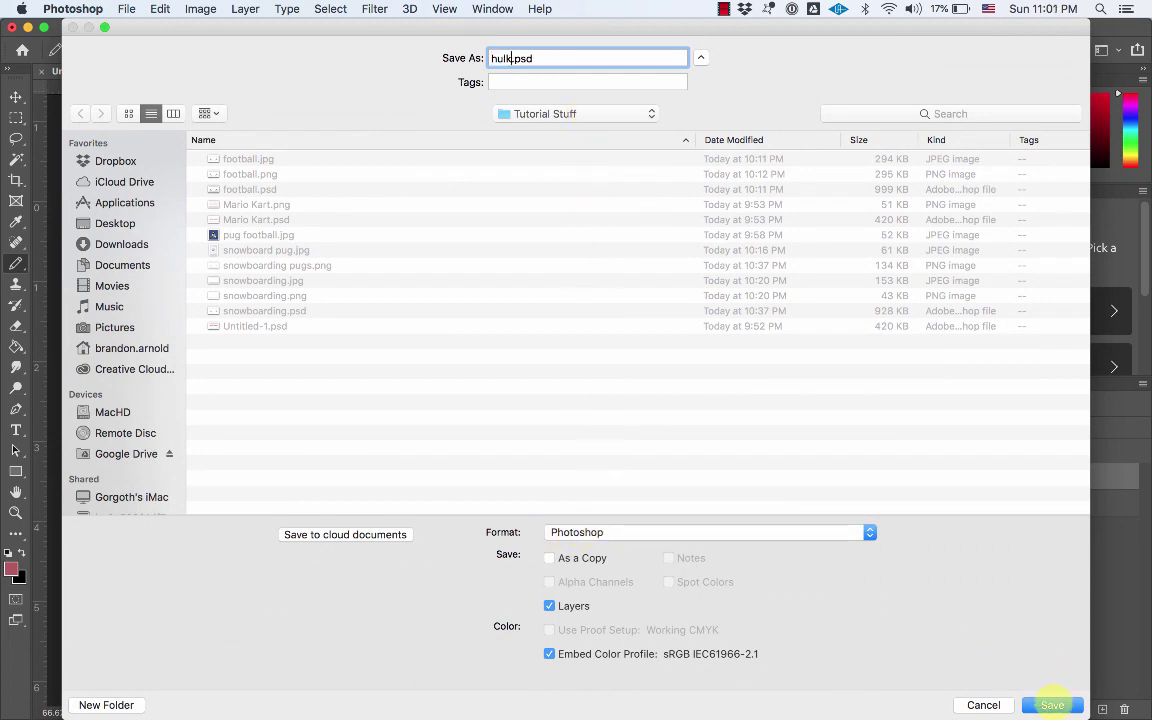
{"action": "left_click", "coordinate": [1052, 705]}
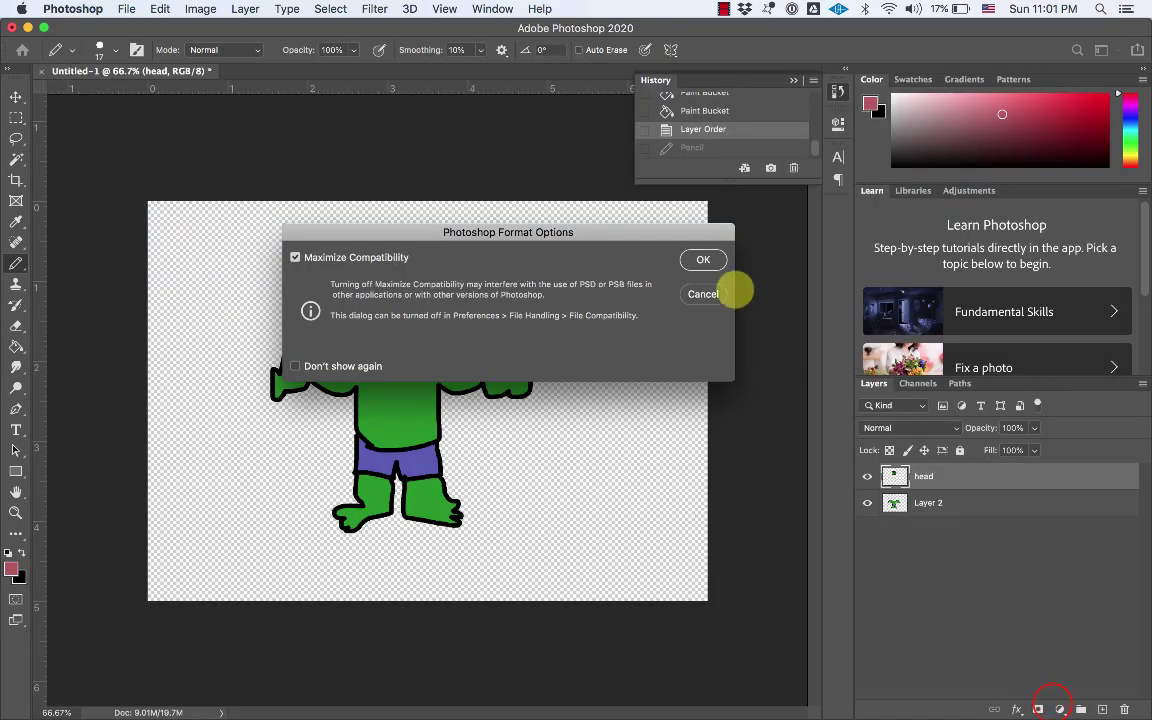
{"action": "left_click", "coordinate": [703, 260]}
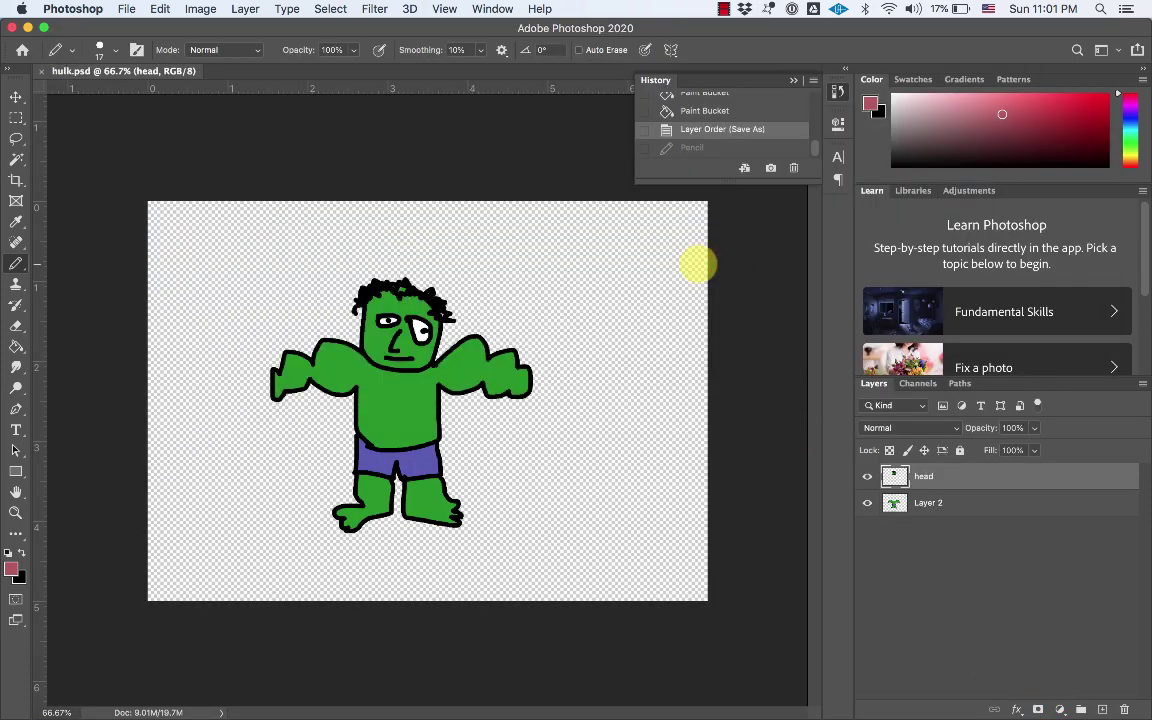
{"action": "left_click", "coordinate": [723, 10]}
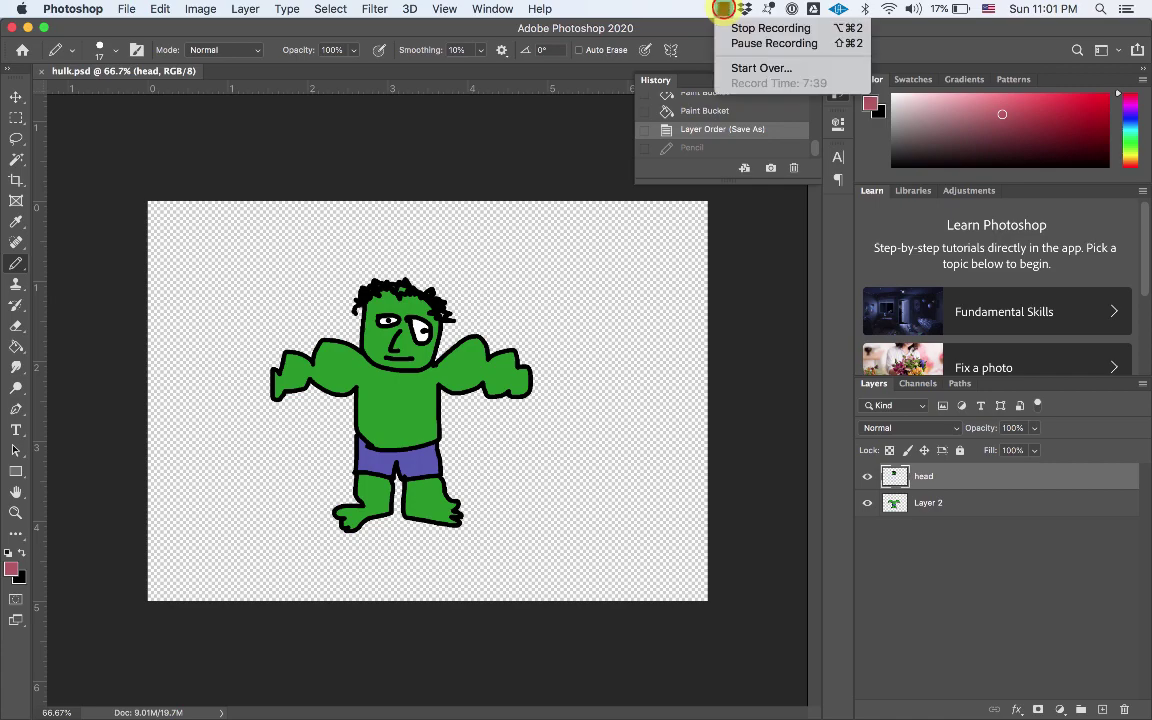